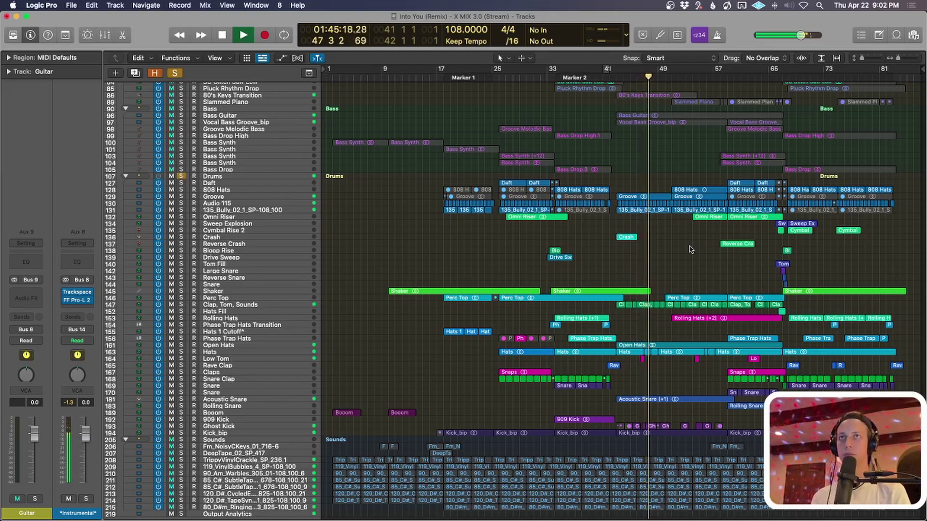
Step: Stop playback and select the Acoustic Snare track in the Drums group
{"action": "key", "text": "space"}
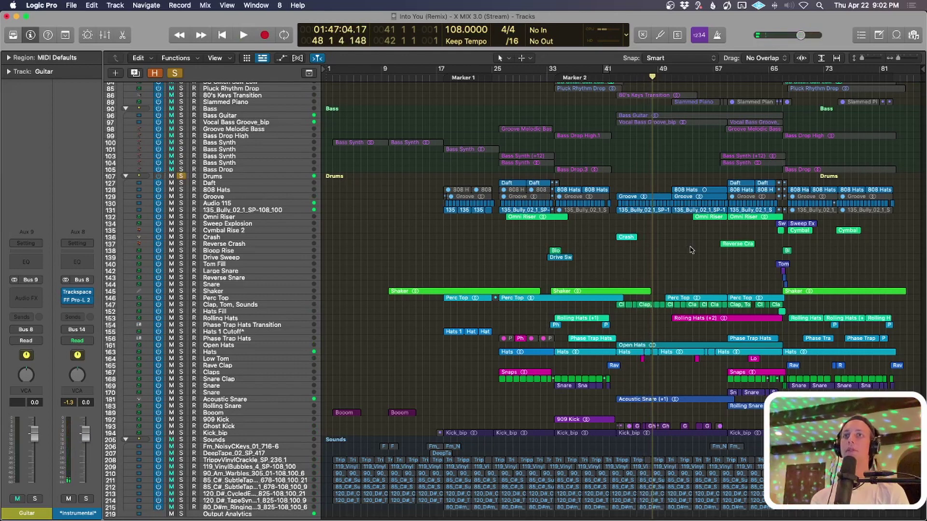
{"action": "scroll", "coordinate": [691, 250], "scroll_direction": "up", "scroll_amount": 3}
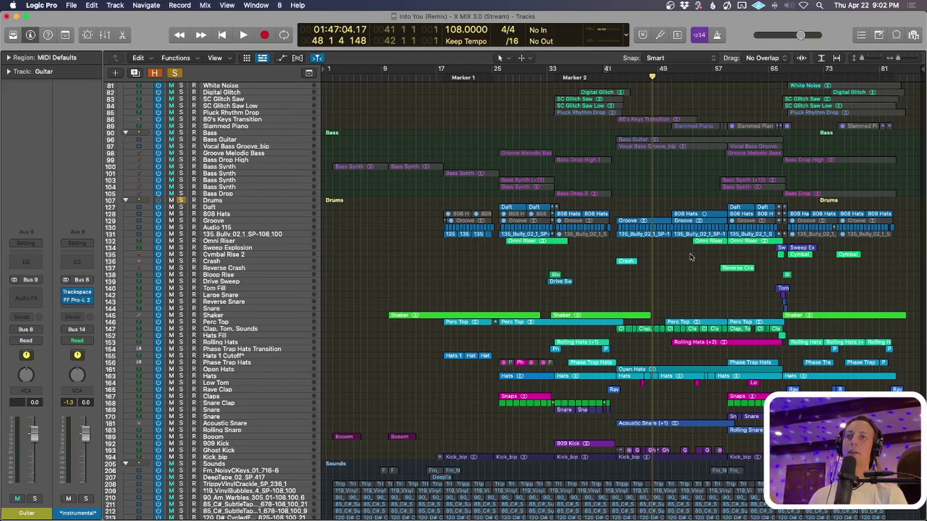
{"action": "left_click", "coordinate": [256, 426]}
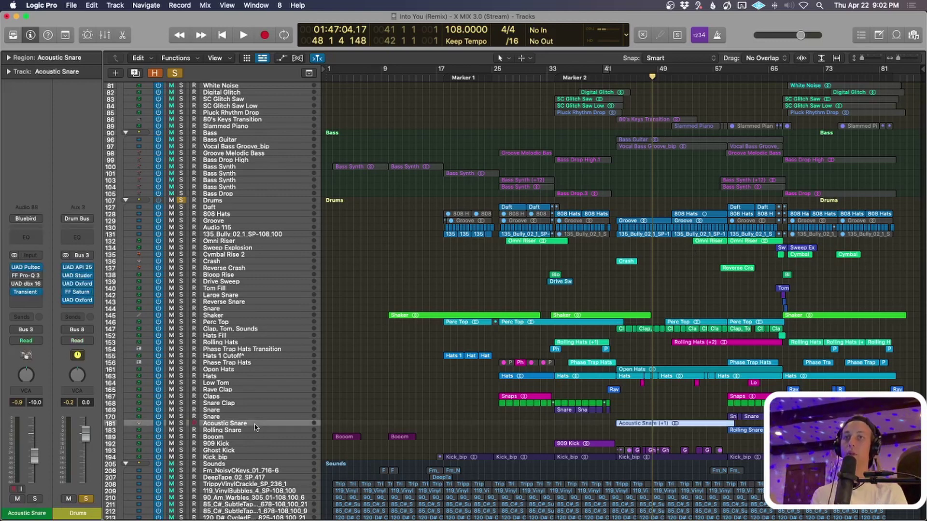
{"action": "scroll", "coordinate": [629, 371], "scroll_direction": "down", "scroll_amount": 5}
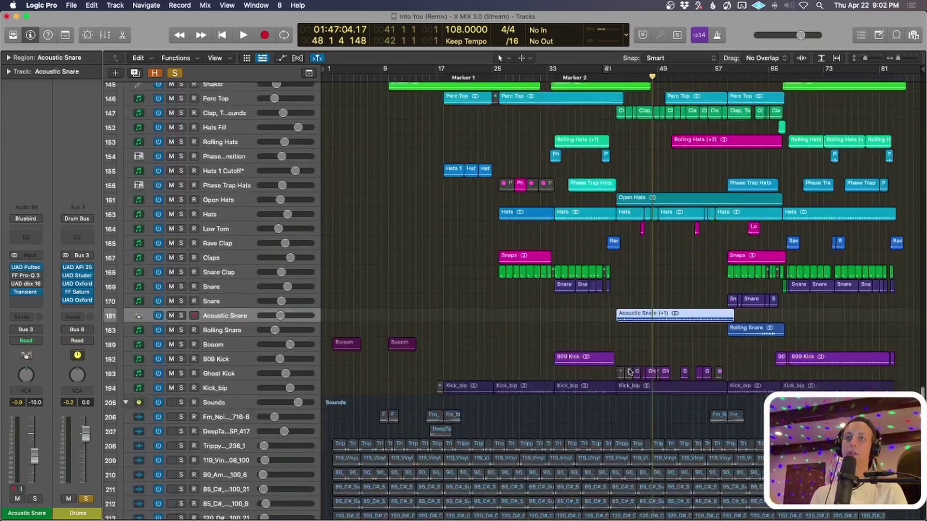
{"action": "scroll", "coordinate": [616, 390], "scroll_direction": "up", "scroll_amount": 3}
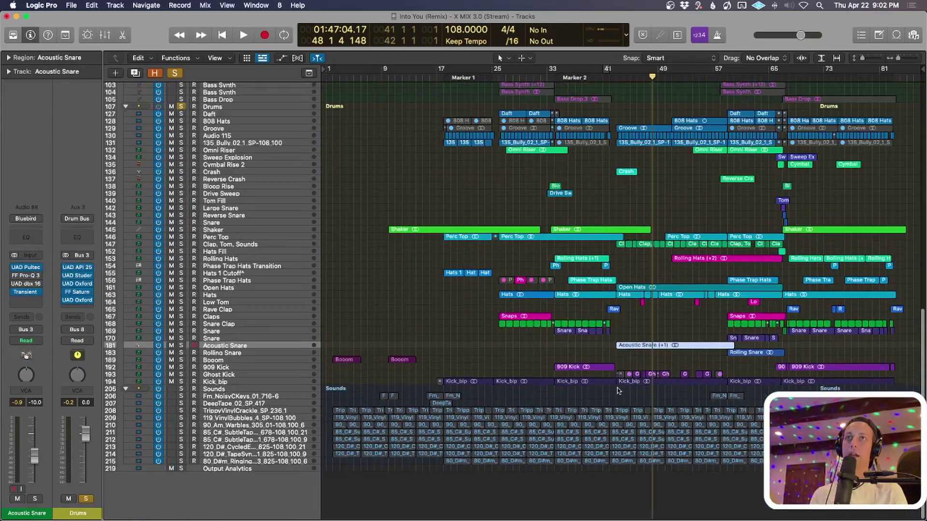
Step: Set the playhead at bar 43, turn off the Drums stack's solo and solo the Kick_bip track instead
{"action": "left_click", "coordinate": [616, 86]}
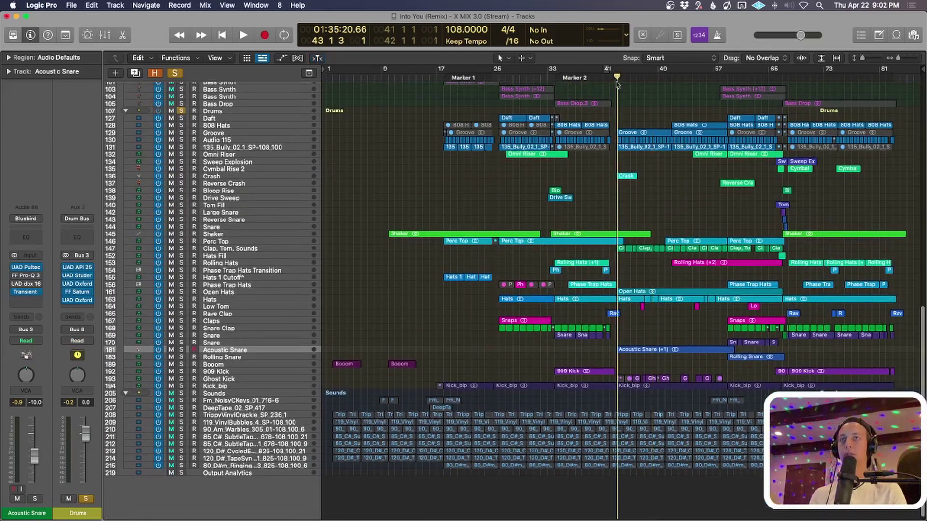
{"action": "left_click", "coordinate": [180, 110]}
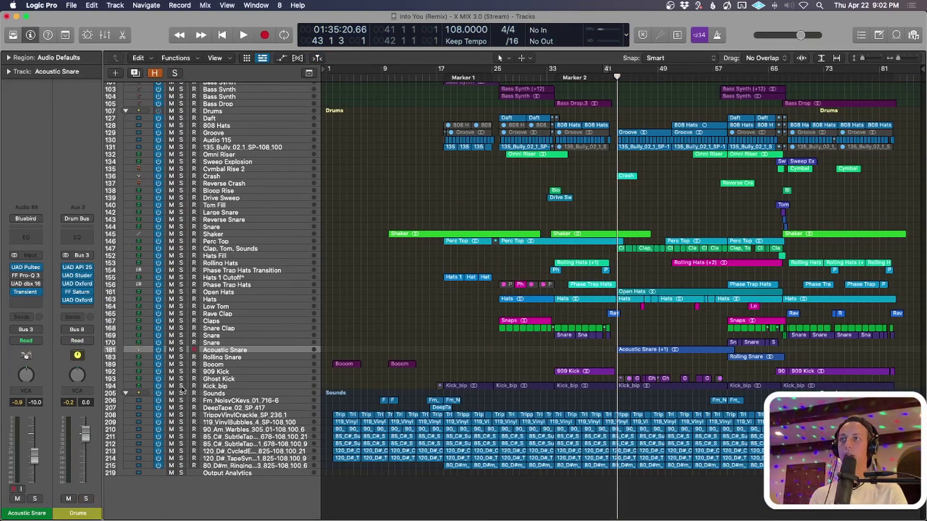
{"action": "left_click", "coordinate": [181, 387]}
{"action": "scroll", "coordinate": [198, 386], "scroll_direction": "down", "scroll_amount": 3}
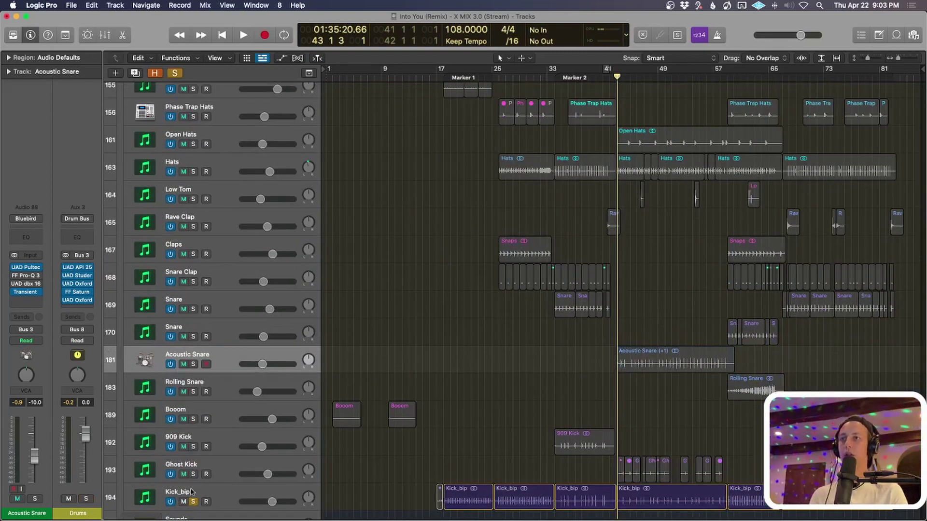
Step: Solo the Ghost Kick track, select its active regions after bar 43 and play them together with Kick_bip
{"action": "left_click", "coordinate": [193, 475]}
{"action": "scroll", "coordinate": [676, 411], "scroll_direction": "up", "scroll_amount": 5}
{"action": "scroll", "coordinate": [704, 400], "scroll_direction": "down", "scroll_amount": 2}
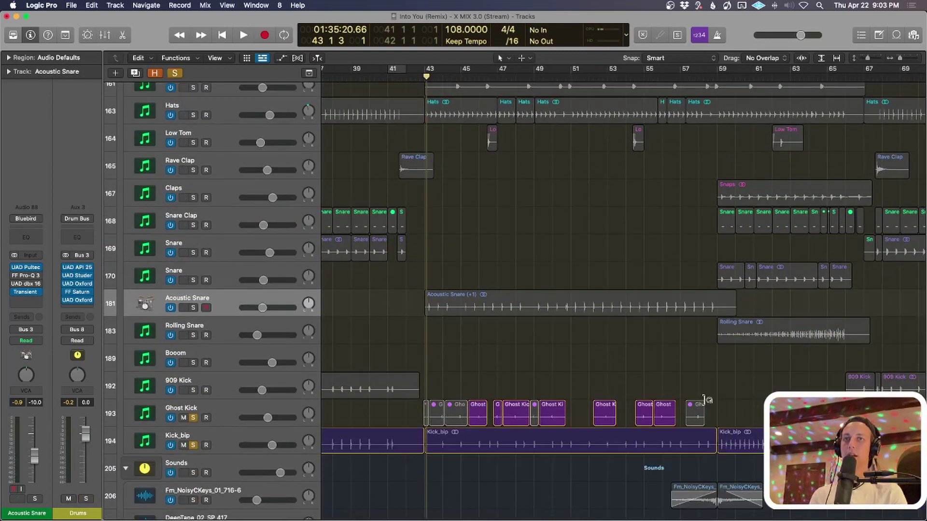
{"action": "left_click", "coordinate": [555, 419]}
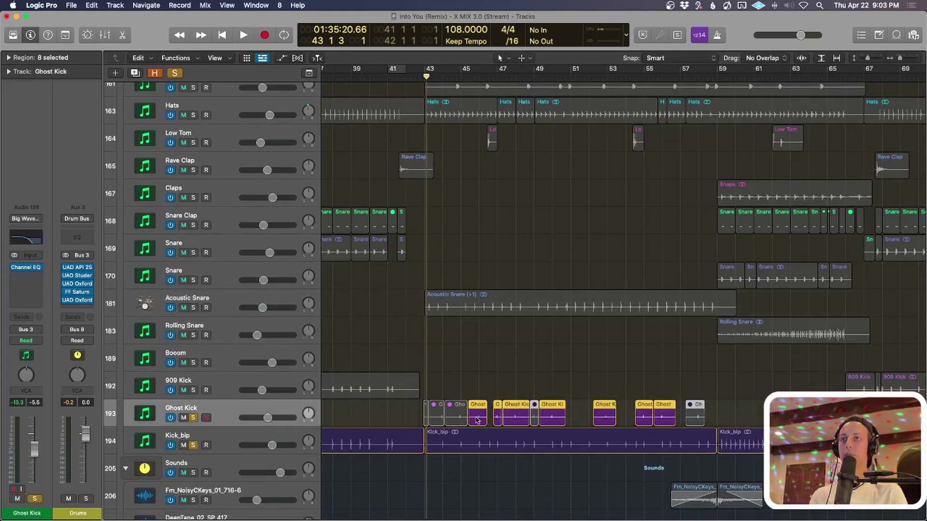
{"action": "left_click", "coordinate": [476, 419], "text": "shift"}
{"action": "key", "text": "space"}
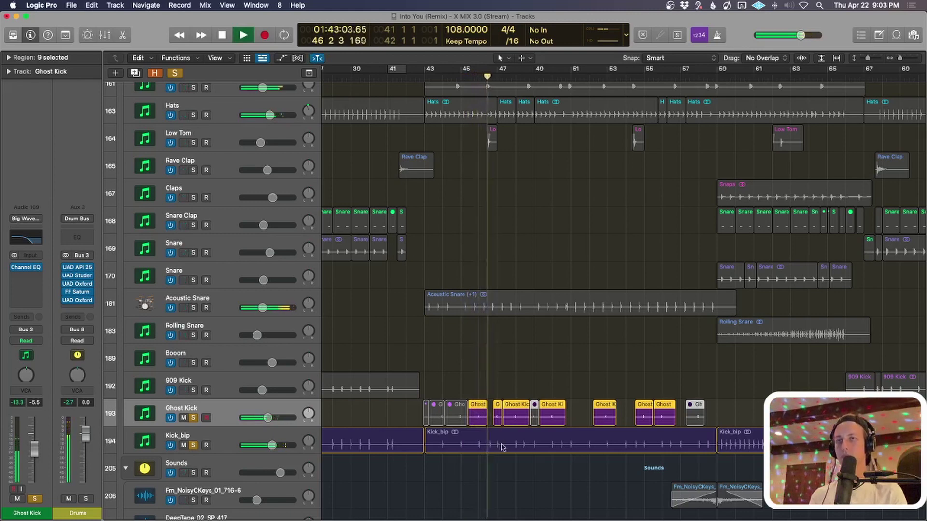
{"action": "key", "text": "space"}
Step: Add the Acoustic Snare track to the soloed kicks and play from the start of its region at bar 43
{"action": "left_click", "coordinate": [194, 310]}
{"action": "left_click", "coordinate": [465, 313]}
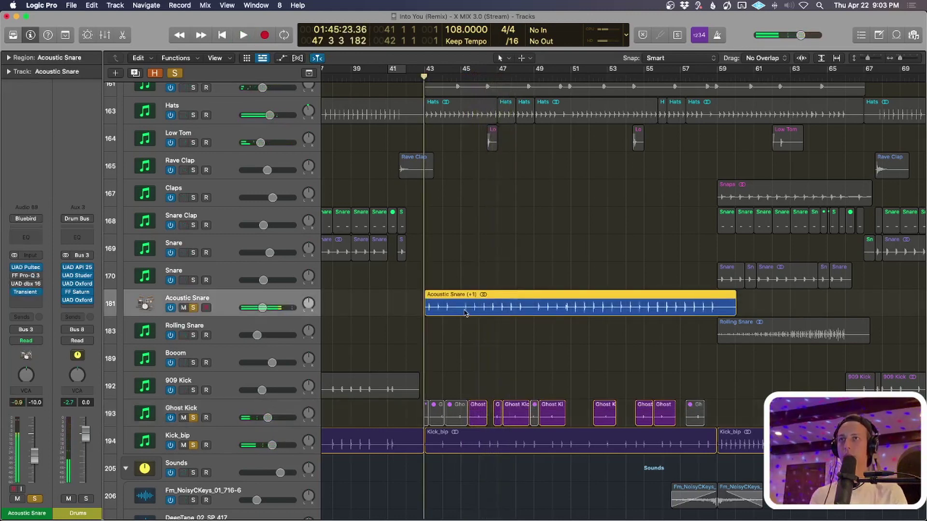
{"action": "key", "text": "space"}
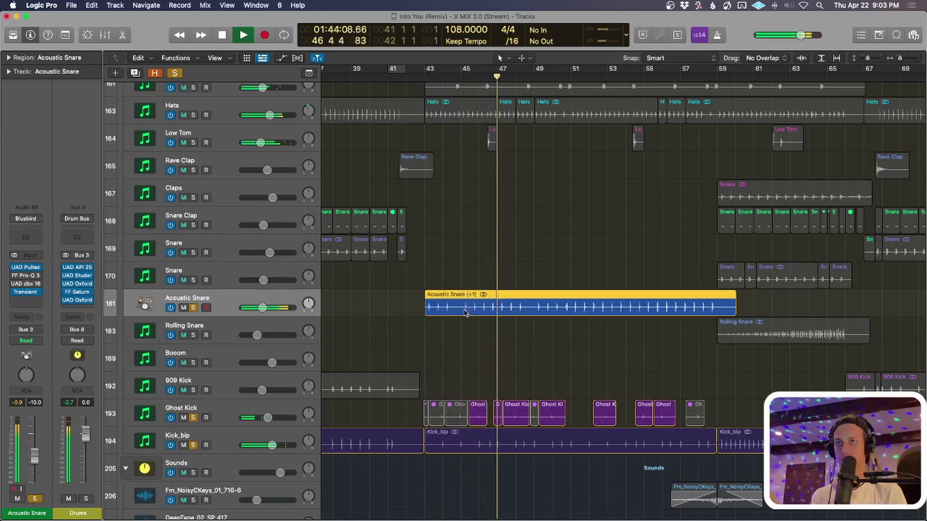
{"action": "key", "text": "space"}
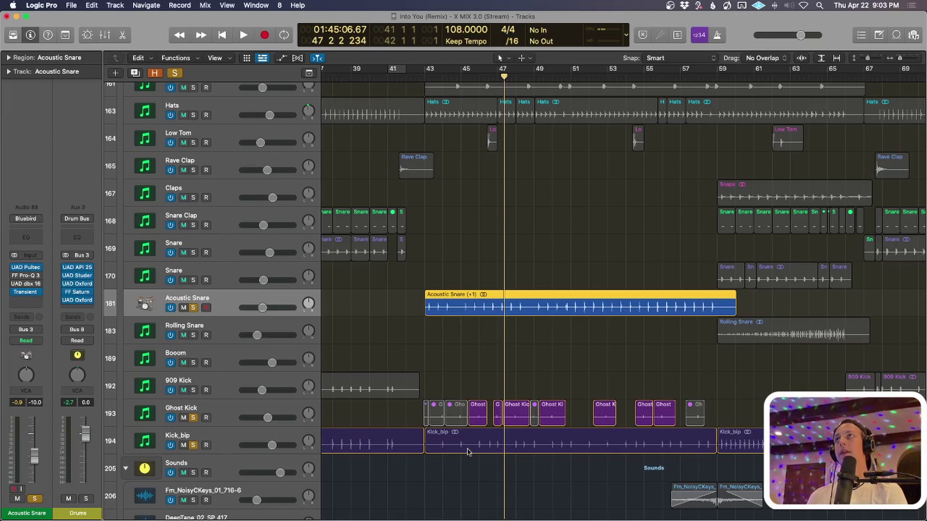
Step: Add the Hats track to the solo and start playback from its region at bar 43
{"action": "left_click", "coordinate": [541, 364]}
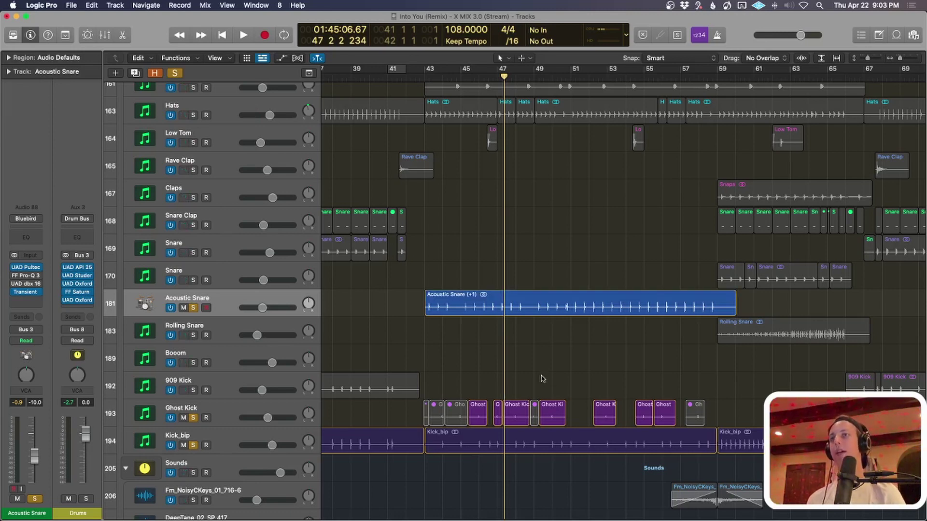
{"action": "left_click", "coordinate": [538, 313]}
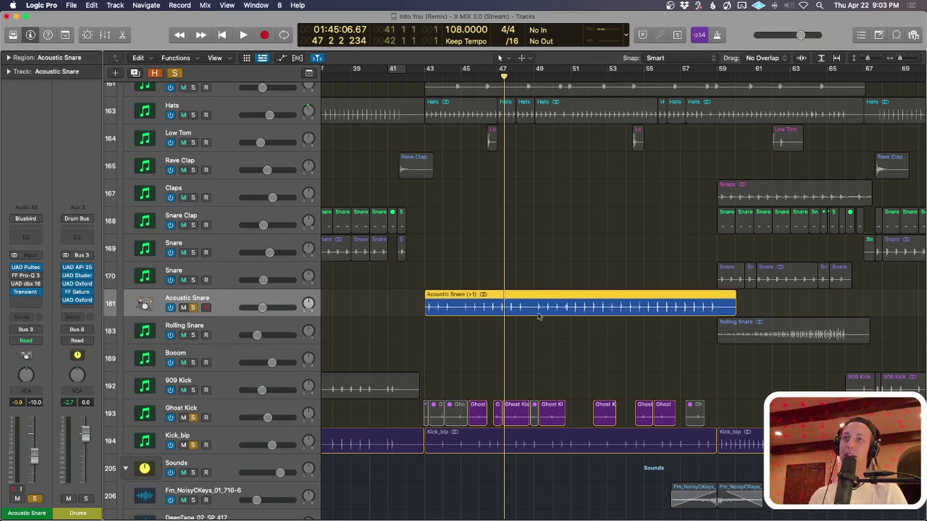
{"action": "key", "text": "super+Up"}
{"action": "key", "text": "super+Up"}
{"action": "key", "text": "super+Up"}
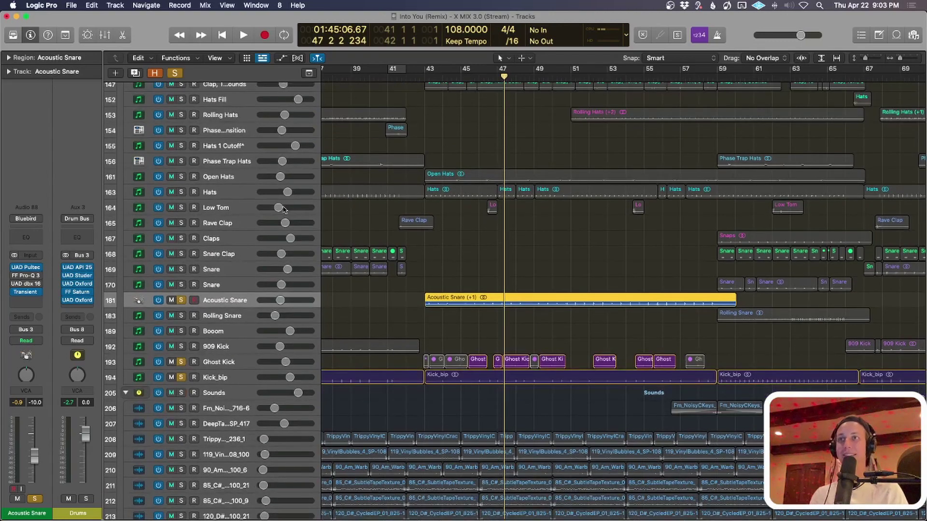
{"action": "left_click", "coordinate": [241, 198]}
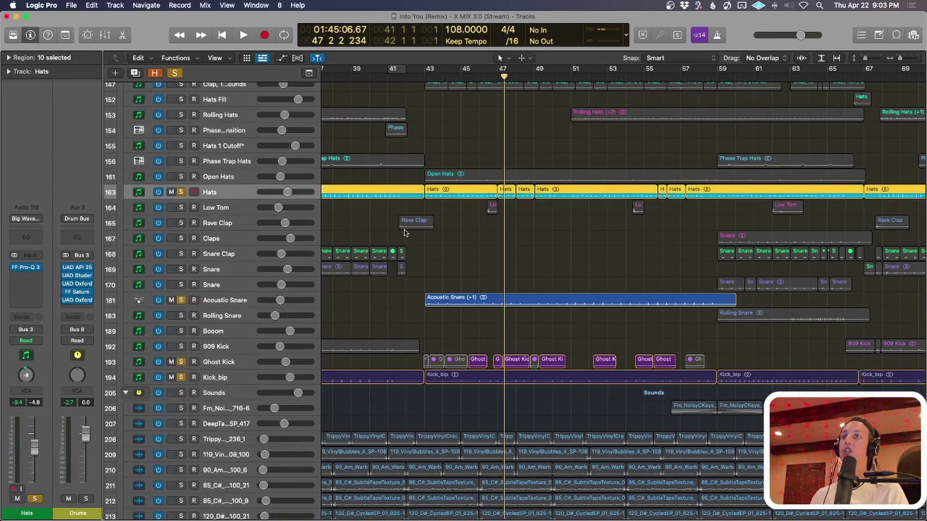
{"action": "left_click", "coordinate": [487, 226]}
{"action": "key", "text": "shift+Return"}
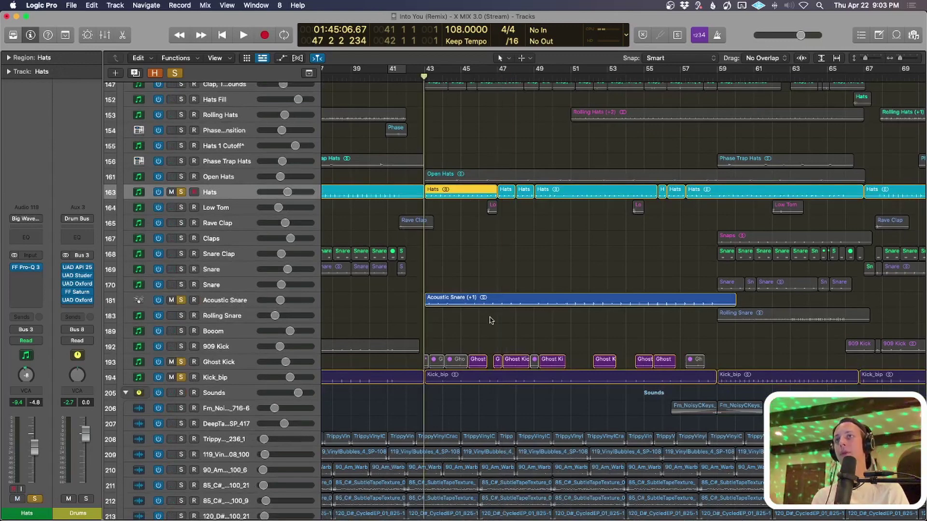
Step: Add the Open Hats and Low Tom tracks to the soloed drums during playback
{"action": "scroll", "coordinate": [291, 207], "scroll_direction": "up", "scroll_amount": 3}
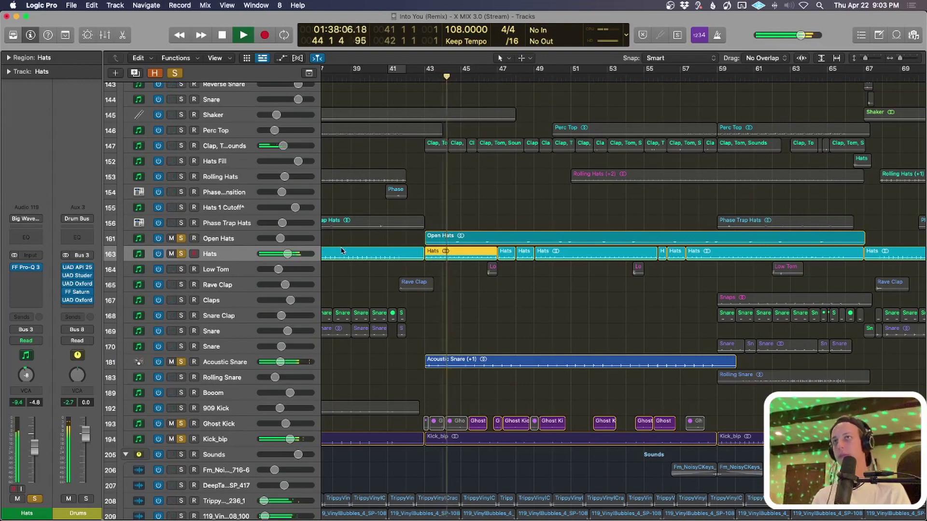
{"action": "key", "text": "super+Down"}
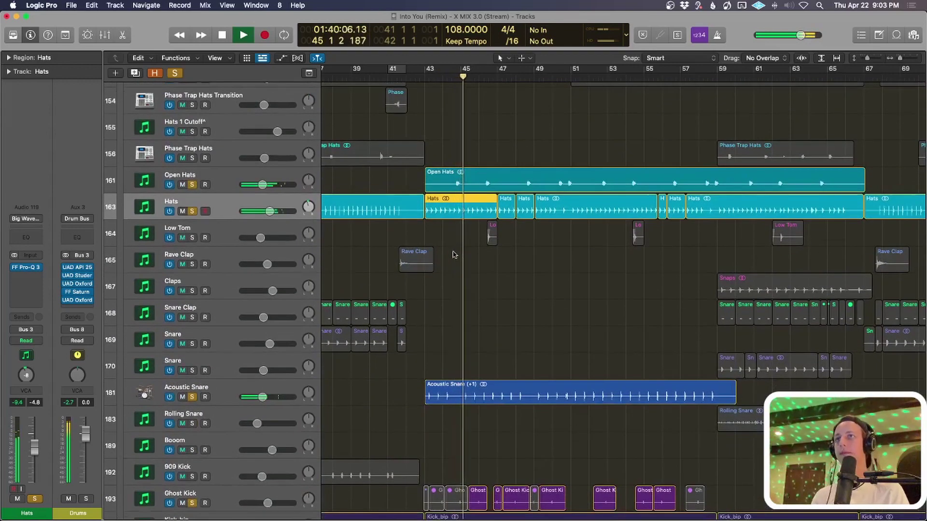
{"action": "key", "text": "super+Up"}
{"action": "key", "text": "super+Up"}
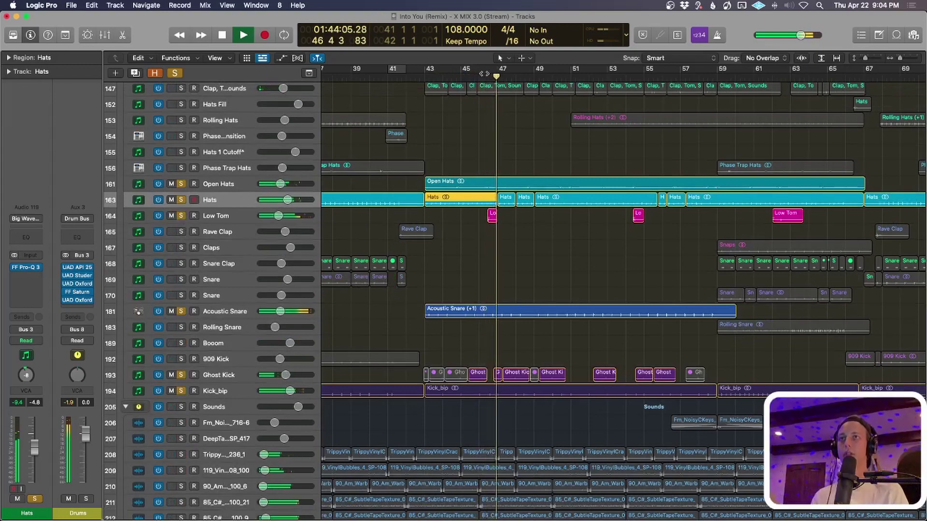
Step: Replay the soloed drums from about bar 46 to hear the first Low Tom hit, then stop
{"action": "key", "text": "space"}
{"action": "key", "text": "super+Down"}
{"action": "key", "text": "space"}
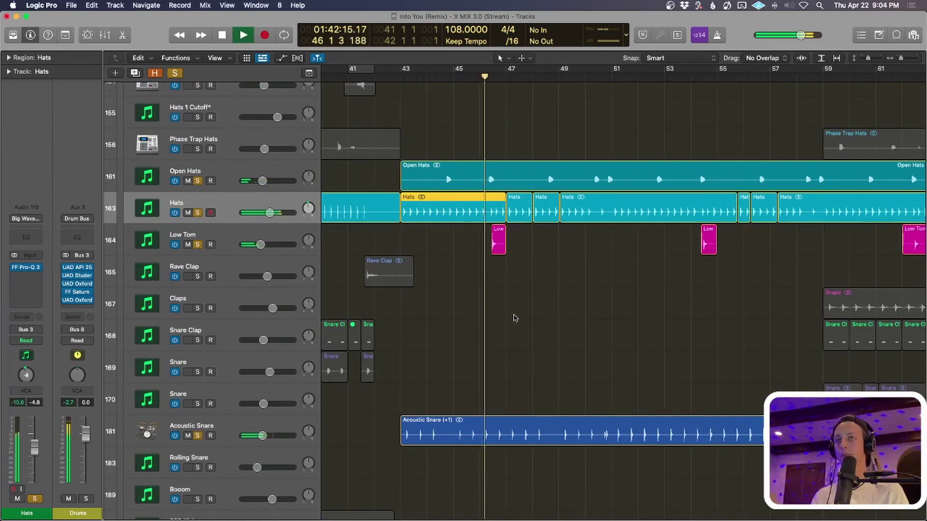
{"action": "key", "text": "super+Right"}
{"action": "key", "text": "super+Right"}
{"action": "key", "text": "super+Right"}
{"action": "key", "text": "super+Up"}
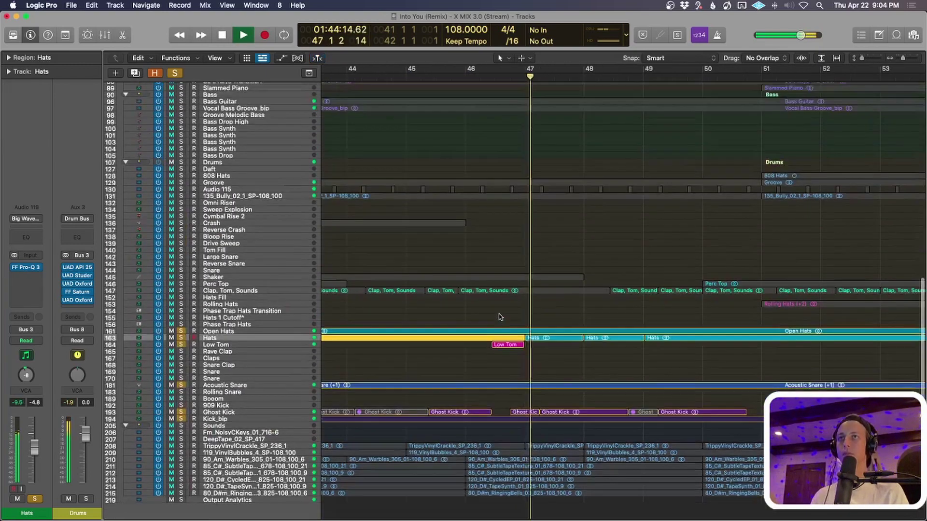
{"action": "key", "text": "super+Left"}
{"action": "key", "text": "super+Left"}
{"action": "key", "text": "super+Left"}
{"action": "key", "text": "super+Down"}
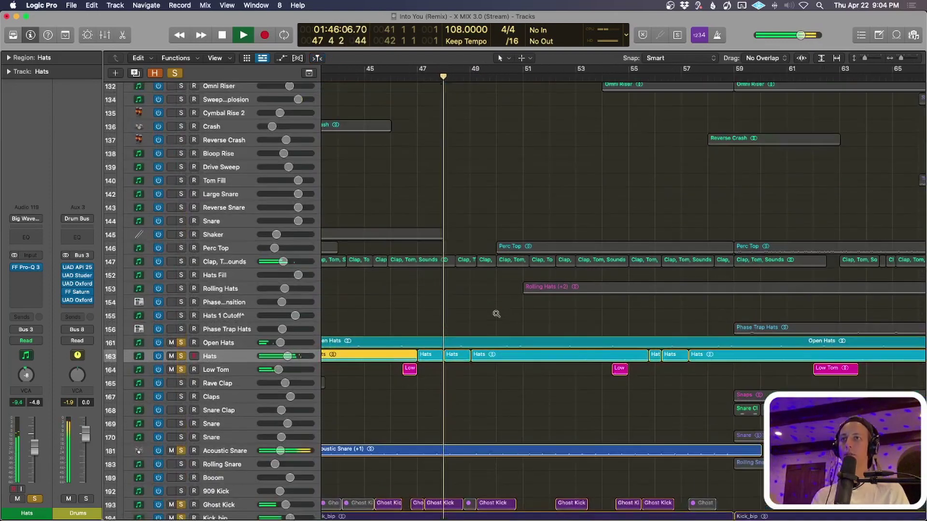
{"action": "key", "text": "super+Left"}
{"action": "key", "text": "super+Left"}
{"action": "key", "text": "space"}
Step: Add the Clap, Tom, Sounds track to the solo and start playback from its first region at bar 43
{"action": "left_click", "coordinate": [181, 258]}
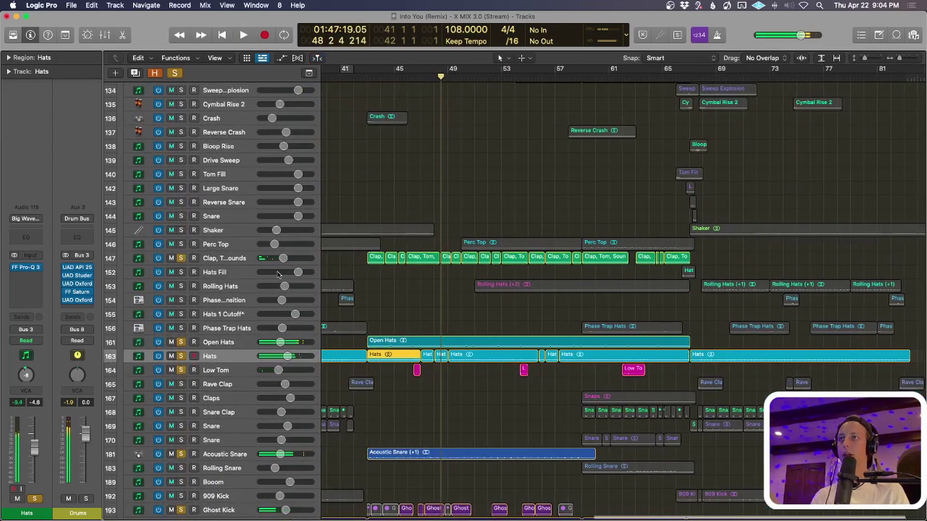
{"action": "left_click", "coordinate": [393, 258]}
{"action": "key", "text": "shift+space"}
{"action": "key", "text": "super+Down"}
{"action": "key", "text": "super+Down"}
{"action": "key", "text": "super+Down"}
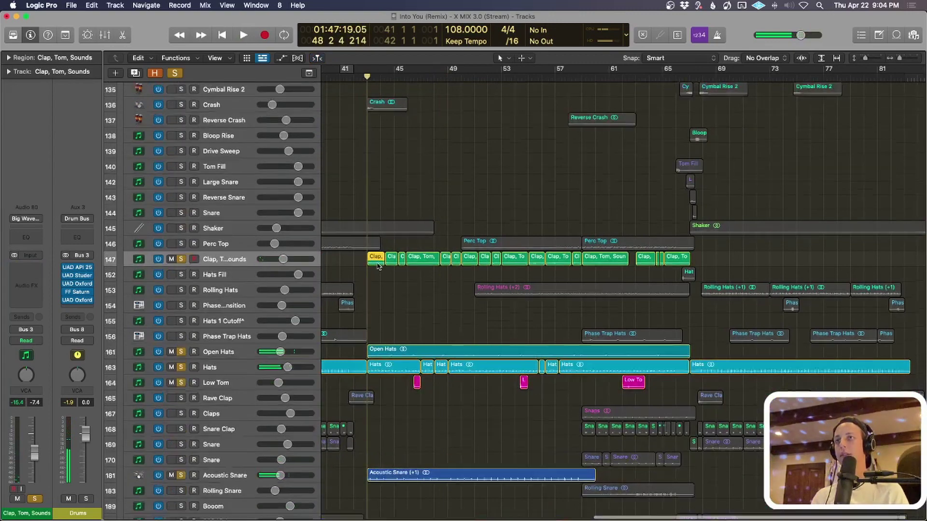
Step: Listen to the Clap, Tom, Sounds regions with the other soloed drums while examining their waveforms and placement up close
{"action": "key", "text": "super+Right"}
{"action": "key", "text": "super+Right"}
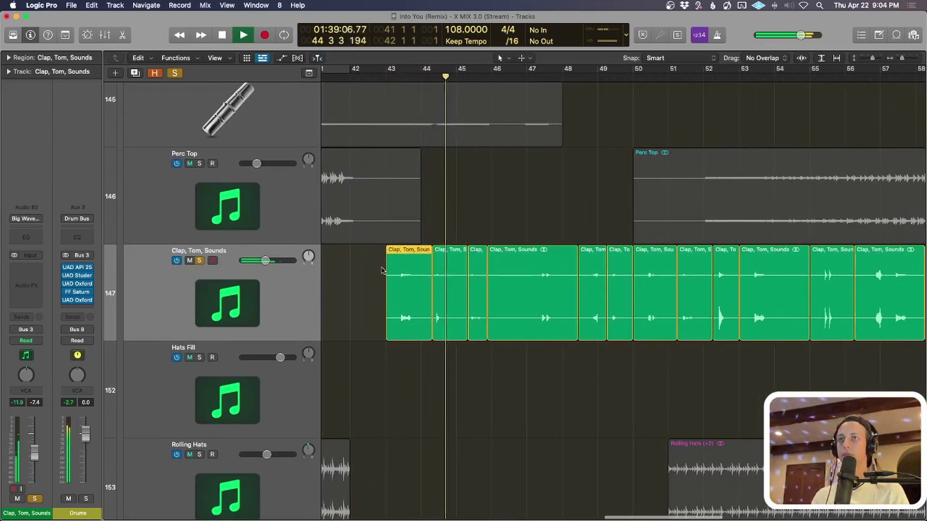
{"action": "key", "text": "super+Up"}
{"action": "key", "text": "super+Left"}
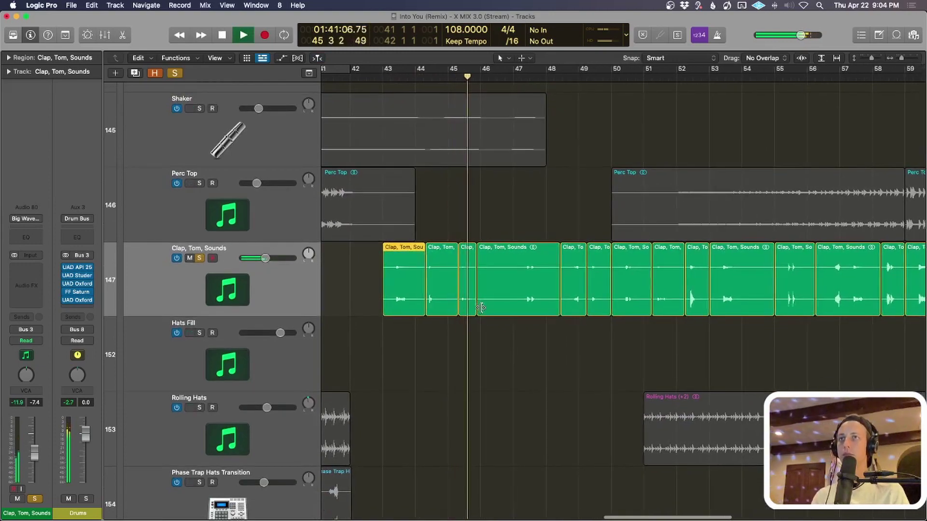
{"action": "key", "text": "super+Left"}
{"action": "key", "text": "super+Up"}
{"action": "key", "text": "super+Up"}
{"action": "key", "text": "super+Up"}
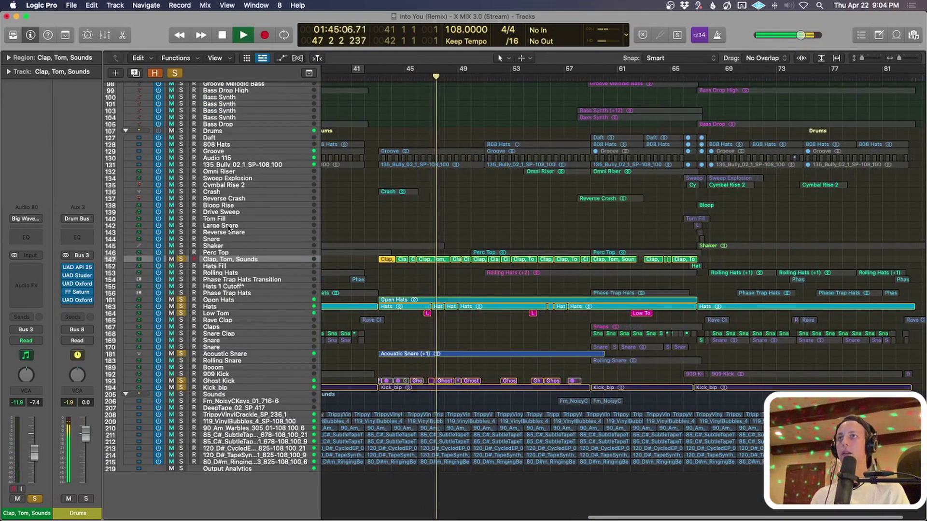
{"action": "key", "text": "space"}
Step: Clear all track solos and select the 135_Bully_02_1_SP-108_100 loop track in the Drums group
{"action": "left_click", "coordinate": [172, 73]}
{"action": "key", "text": "super+Down"}
{"action": "key", "text": "super+Down"}
{"action": "key", "text": "super+Down"}
{"action": "key", "text": "super+Down"}
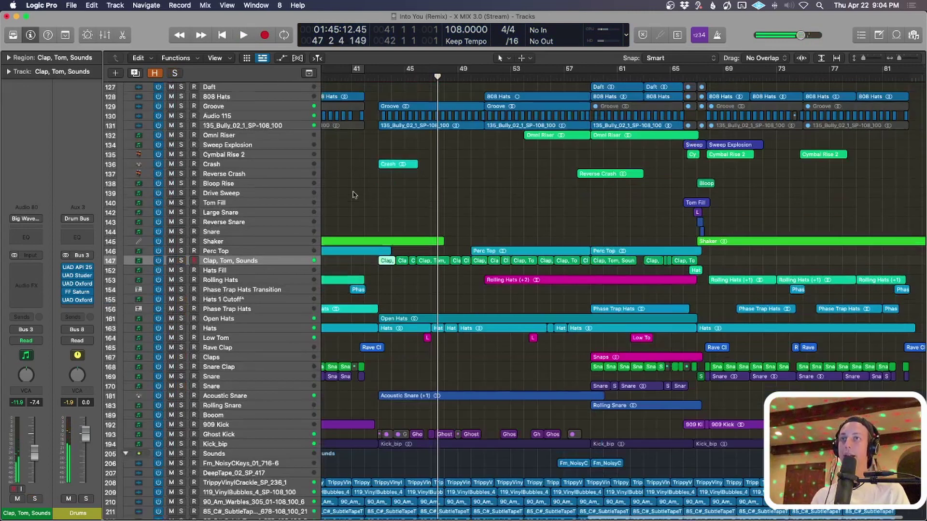
{"action": "key", "text": "super+Left"}
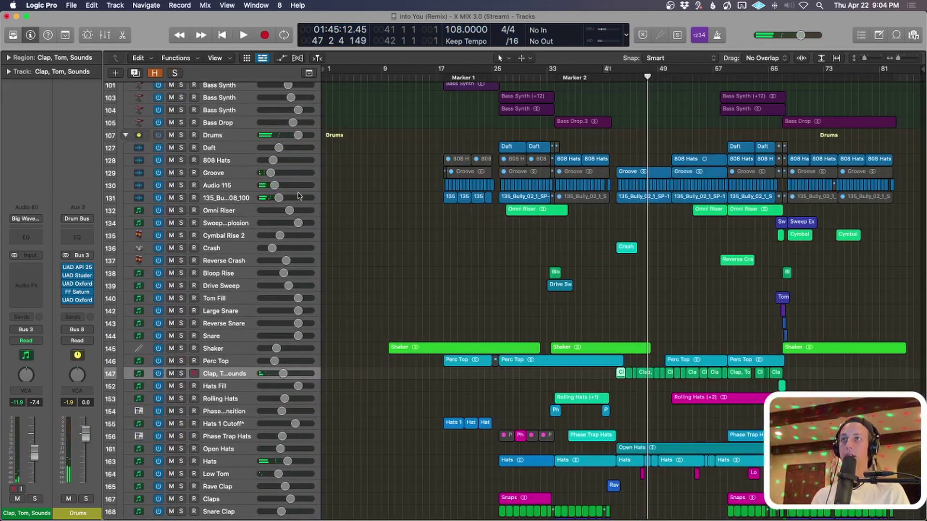
{"action": "left_click", "coordinate": [239, 200]}
Step: Solo the 135_Bully_02_1_SP-108_100 track and select its region starting at bar 43
{"action": "key", "text": "super+Down"}
{"action": "key", "text": "super+Down"}
{"action": "left_click_drag", "start_coordinate": [399, 184], "coordinate": [490, 204]}
{"action": "key", "text": "super+Right"}
{"action": "left_click", "coordinate": [676, 209]}
{"action": "key", "text": "ctrl+s"}
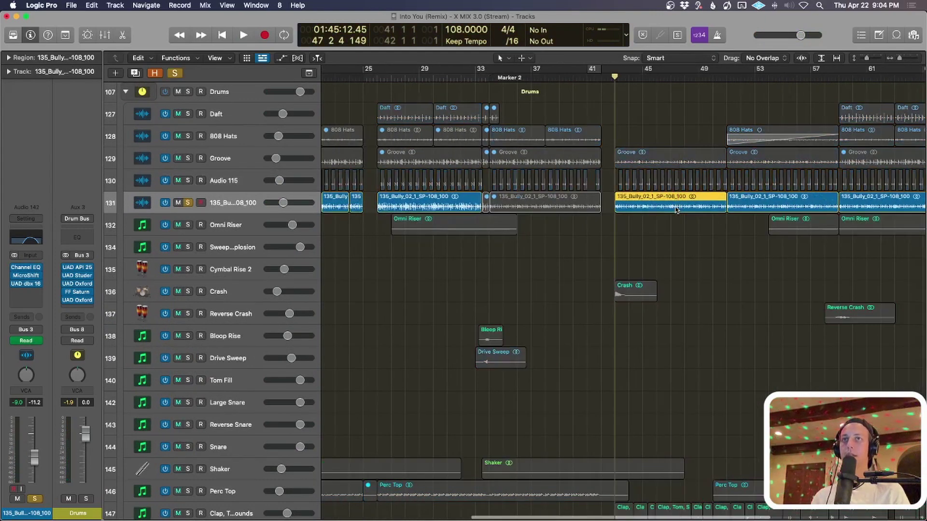
Step: Play the soloed 135_Bully loop from bar 43 and add the Kick_bip track to the solo
{"action": "key", "text": "super+Up"}
{"action": "key", "text": "super+Up"}
{"action": "key", "text": "super+Up"}
{"action": "key", "text": "space"}
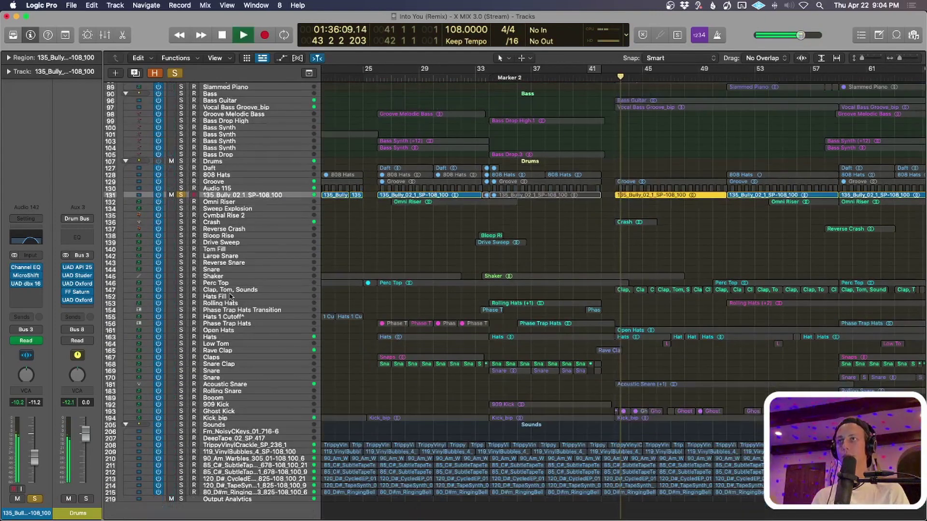
{"action": "left_click", "coordinate": [181, 418]}
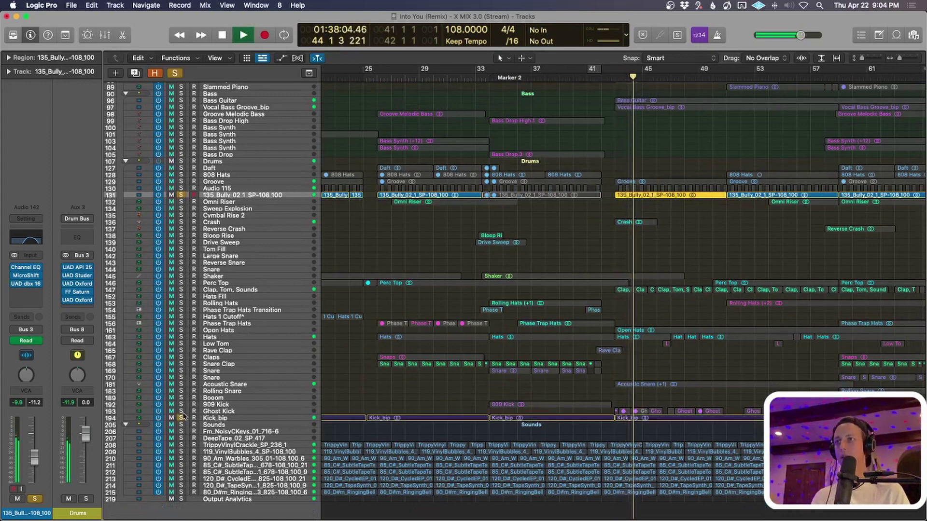
Step: Add the drum tracks from Ghost Kick up through Clap, Tom, Sounds, plus Audio 115 and Groove, to the solo
{"action": "left_click", "coordinate": [181, 411]}
{"action": "left_click_drag", "start_coordinate": [181, 404], "coordinate": [182, 289]}
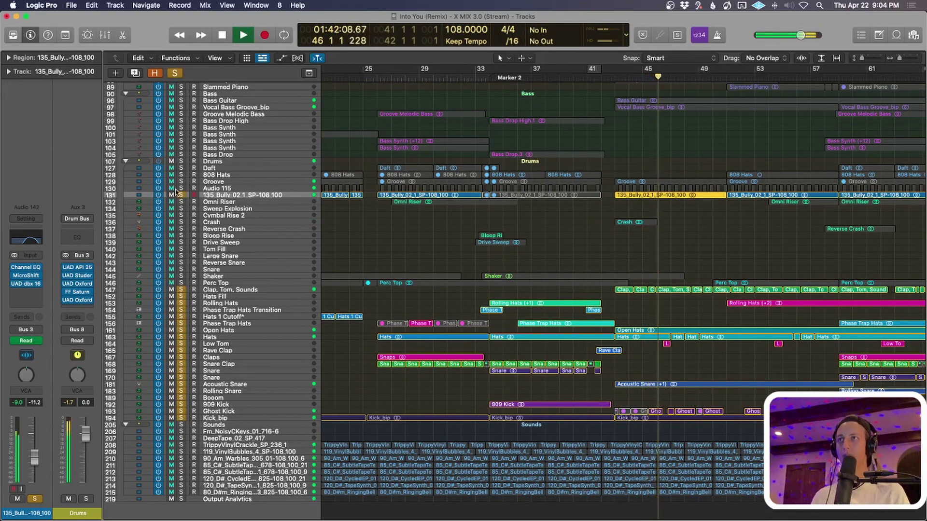
{"action": "key", "text": "super+Down"}
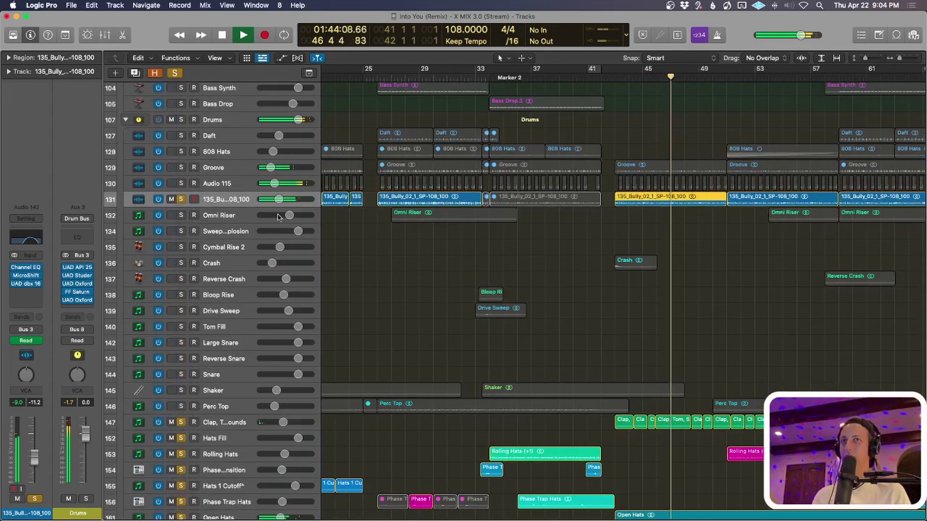
{"action": "left_click", "coordinate": [181, 183]}
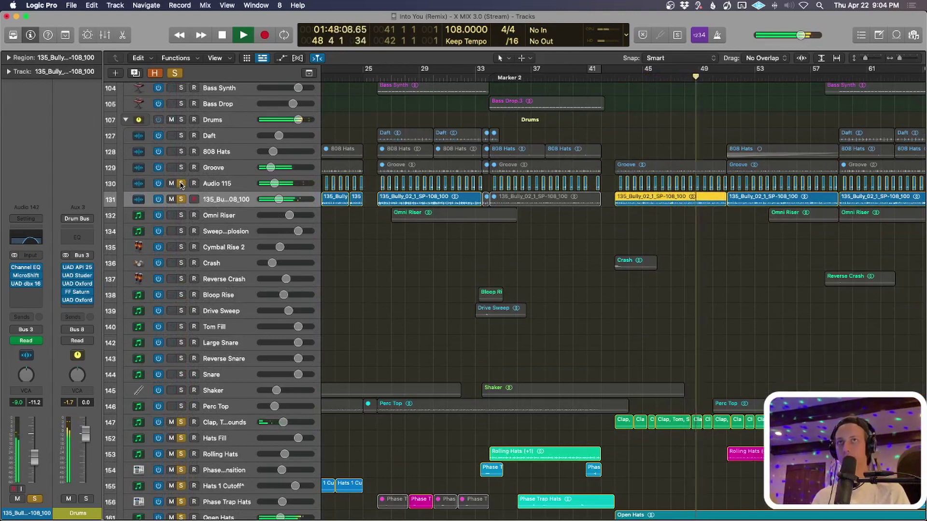
{"action": "left_click", "coordinate": [181, 167]}
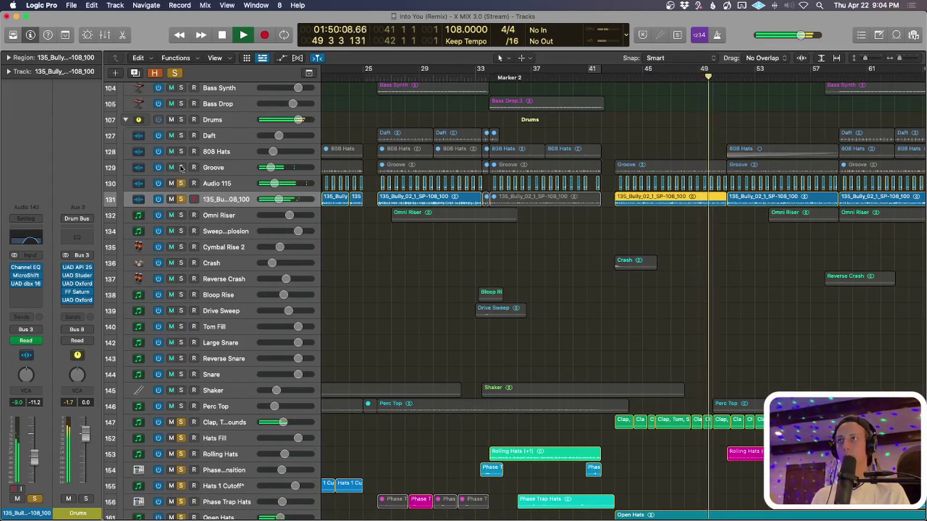
Step: Select the Groove region at bar 43, replay the soloed drums from there, and reduce the solo to the Groove track alone
{"action": "left_click", "coordinate": [659, 164]}
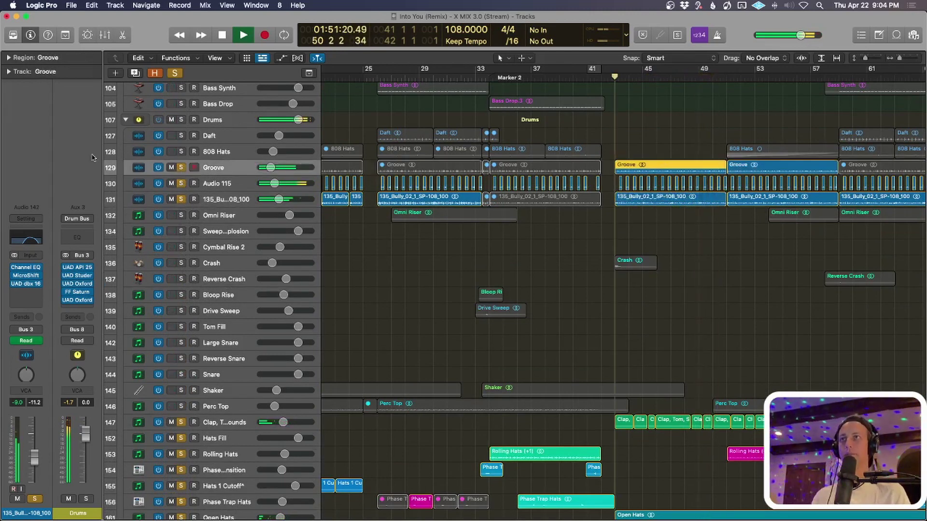
{"action": "key", "text": "super+Left"}
{"action": "key", "text": "super+Left"}
{"action": "key", "text": "super+Down"}
{"action": "key", "text": "super+Down"}
{"action": "key", "text": "super+Down"}
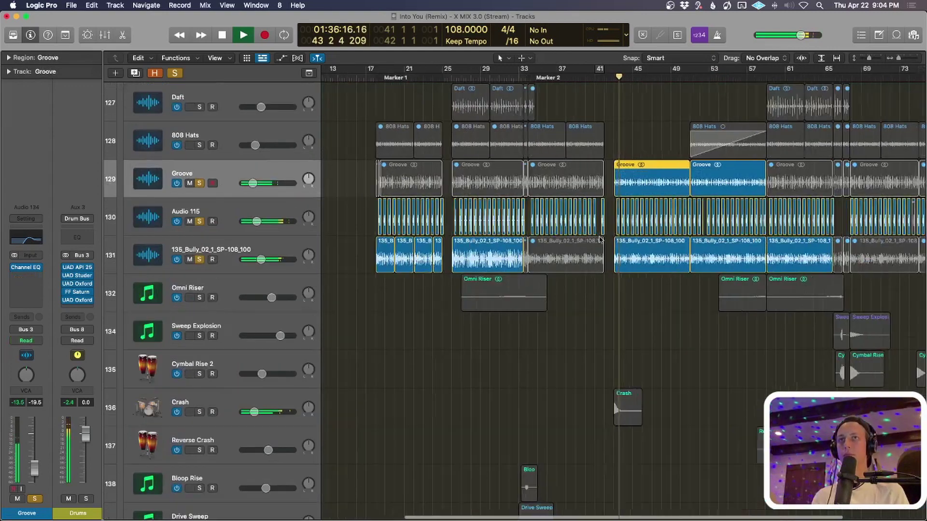
{"action": "key", "text": "super+Right"}
{"action": "left_click", "coordinate": [175, 74]}
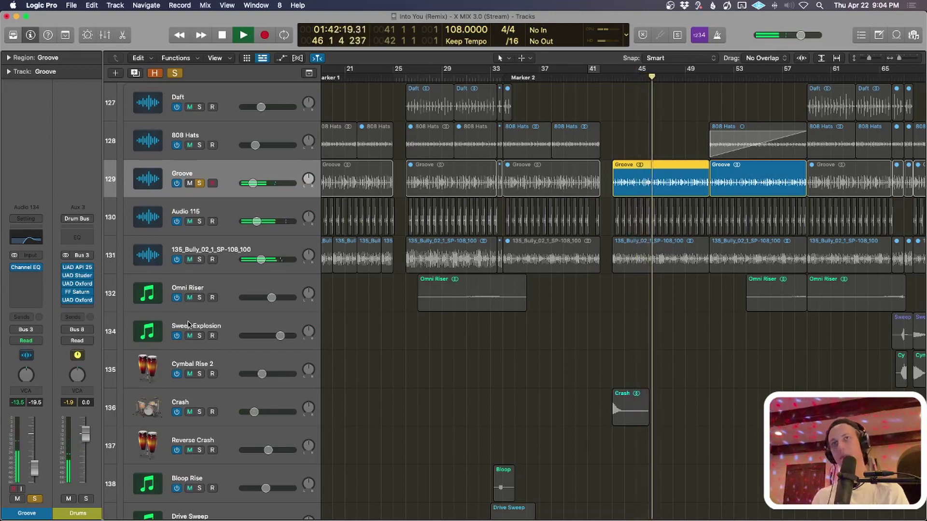
Step: Stop playback, clear the Groove track's solo, and return the playhead to bar 43
{"action": "key", "text": "space"}
{"action": "key", "text": "s"}
{"action": "key", "text": "super+Left"}
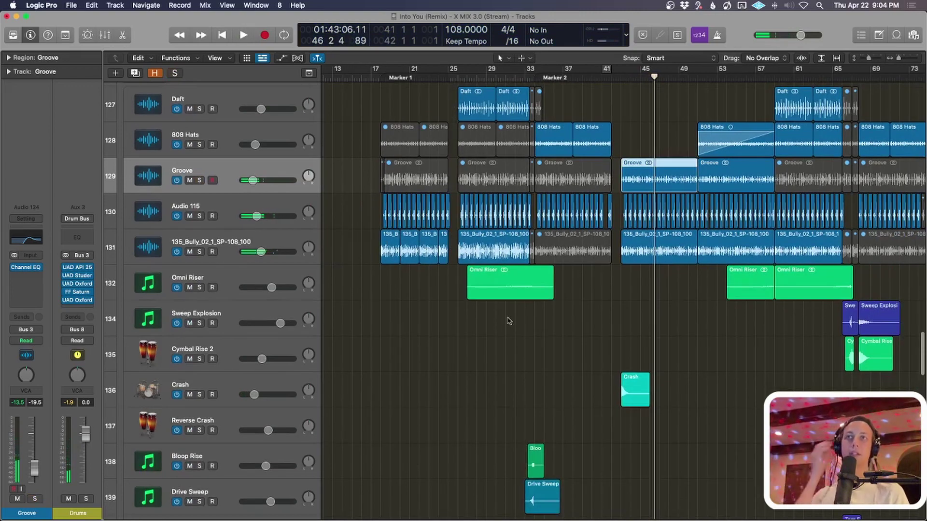
{"action": "left_click", "coordinate": [621, 70]}
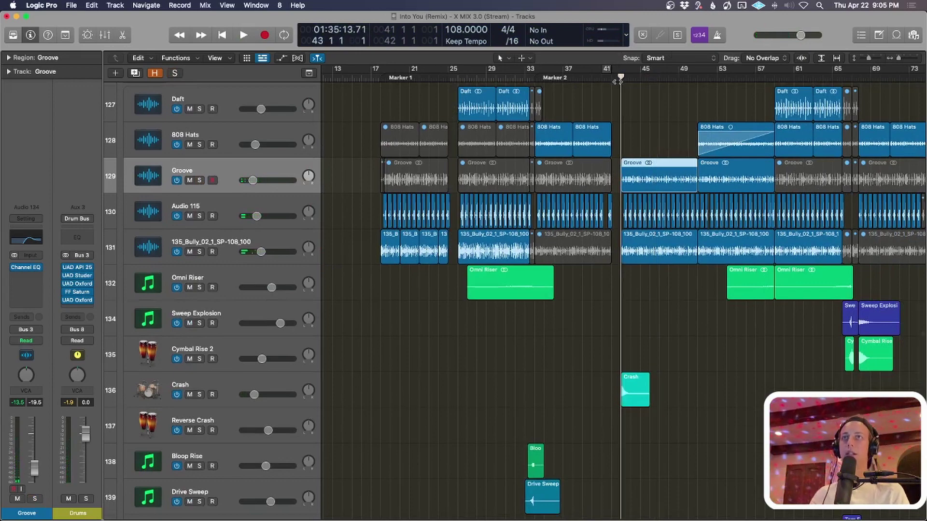
Step: Solo the entire Drums group, select the 135_Bully loop region at bar 43, and start playback from there
{"action": "key", "text": "super+Up"}
{"action": "left_click", "coordinate": [245, 116]}
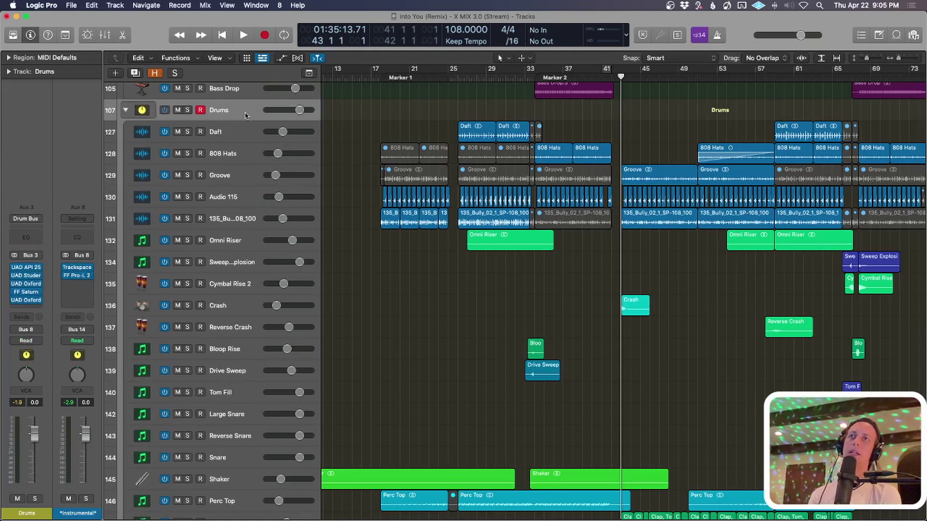
{"action": "key", "text": "s"}
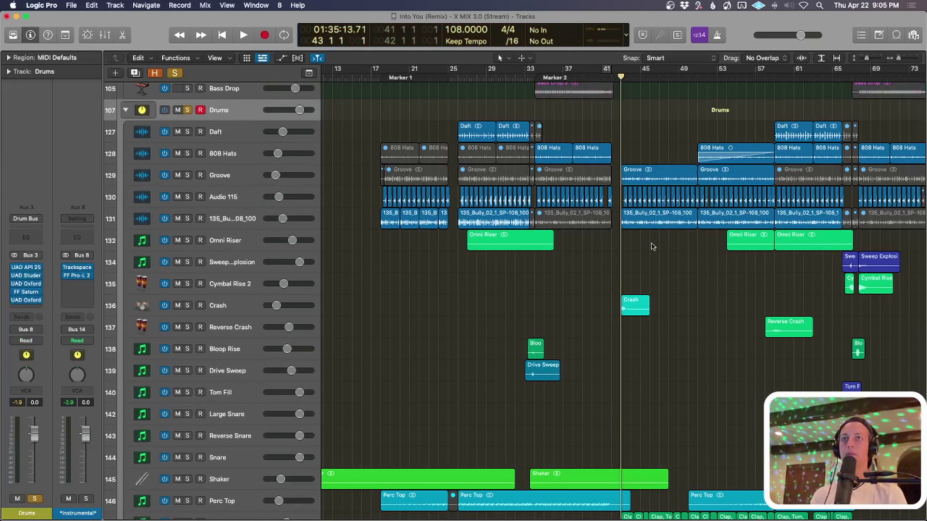
{"action": "left_click", "coordinate": [651, 216]}
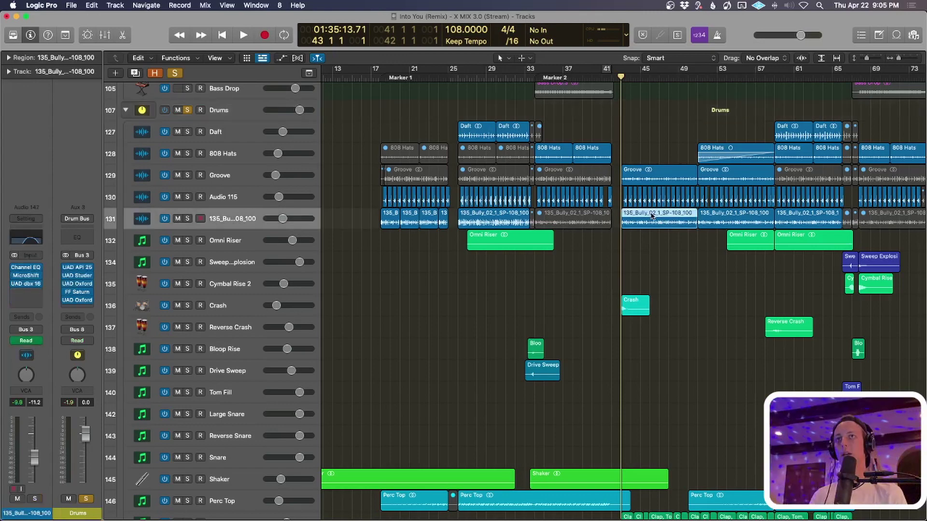
{"action": "key", "text": "super+Up"}
{"action": "key", "text": "space"}
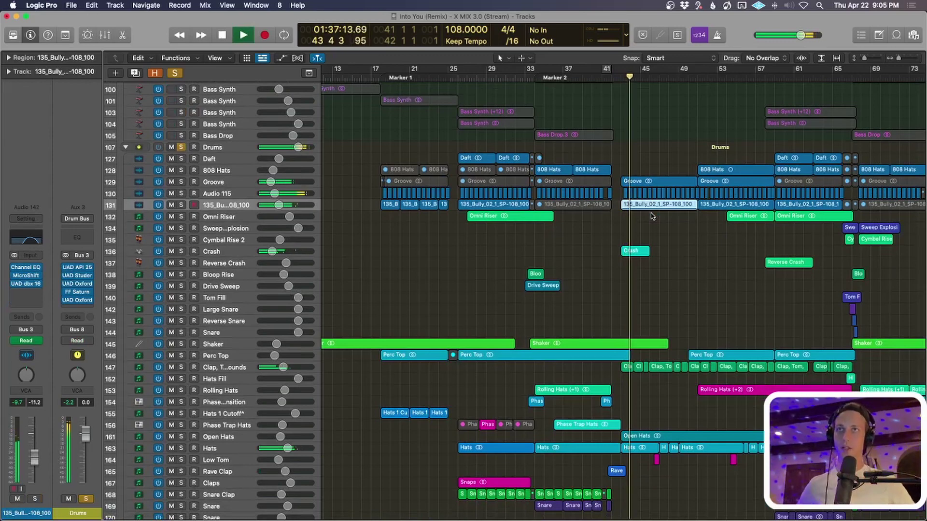
Step: Listen to the full Drums group while examining how its regions line up across the arrangement, ending with playback stopped
{"action": "key", "text": "super+Up"}
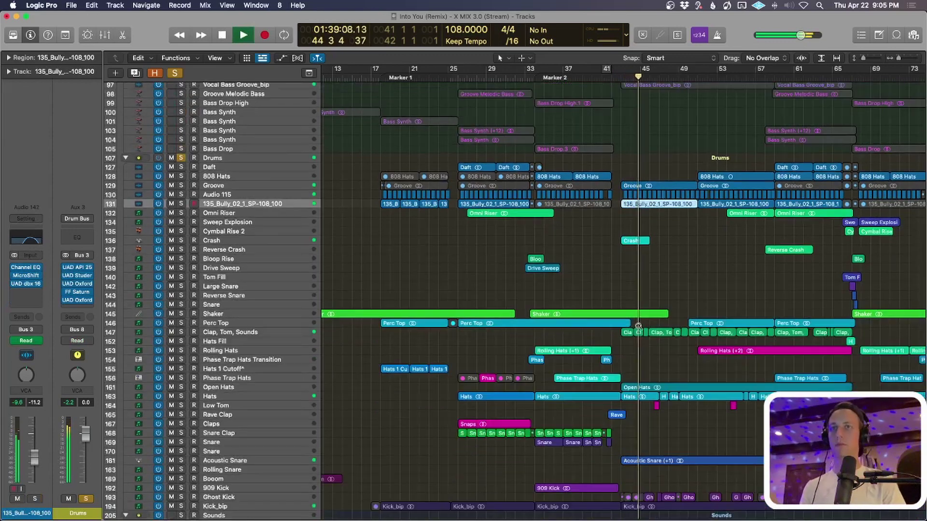
{"action": "scroll", "coordinate": [638, 323], "scroll_direction": "down", "scroll_amount": 5}
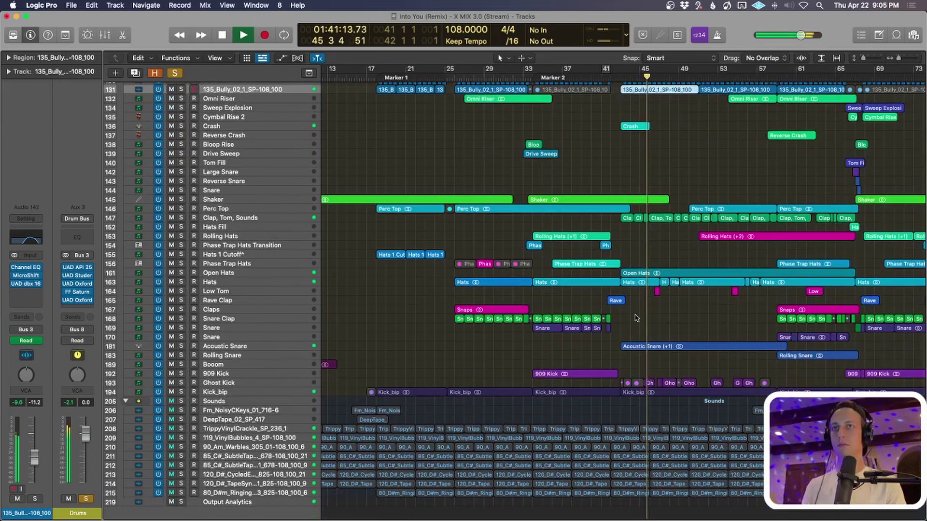
{"action": "scroll", "coordinate": [637, 316], "scroll_direction": "up", "scroll_amount": 5}
{"action": "scroll", "coordinate": [637, 315], "scroll_direction": "down", "scroll_amount": 6}
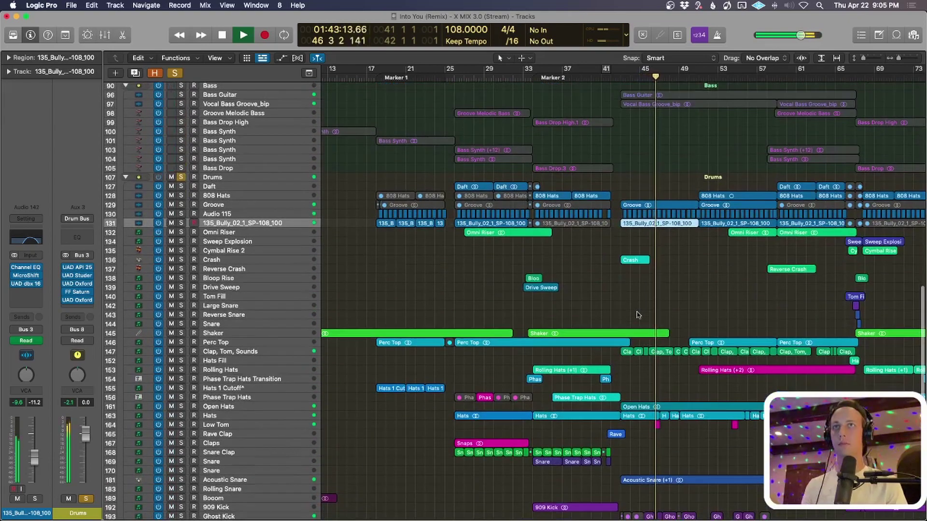
{"action": "scroll", "coordinate": [632, 311], "scroll_direction": "up", "scroll_amount": 9}
{"action": "scroll", "coordinate": [632, 312], "scroll_direction": "up", "scroll_amount": 3}
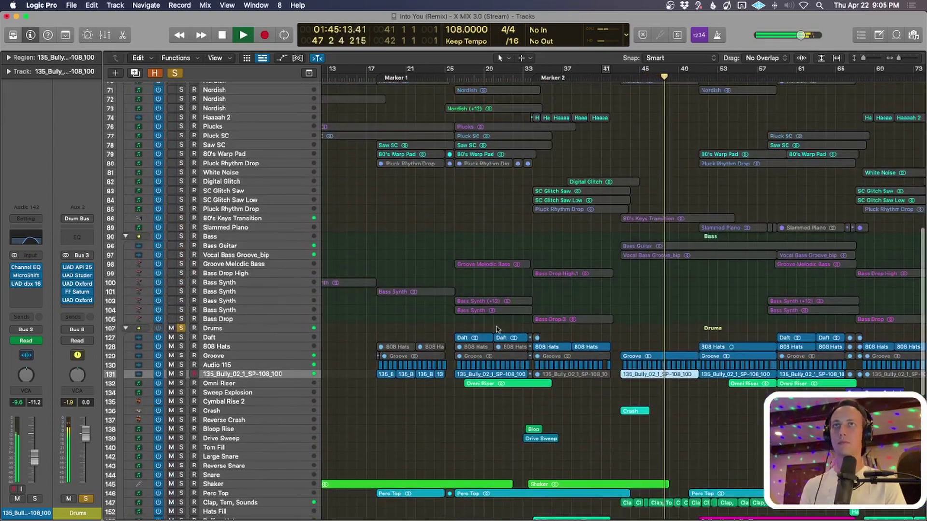
{"action": "key", "text": "space"}
Step: Solo only the Bass Guitar track without the Drums group and listen to it from bar 43
{"action": "left_click", "coordinate": [232, 246]}
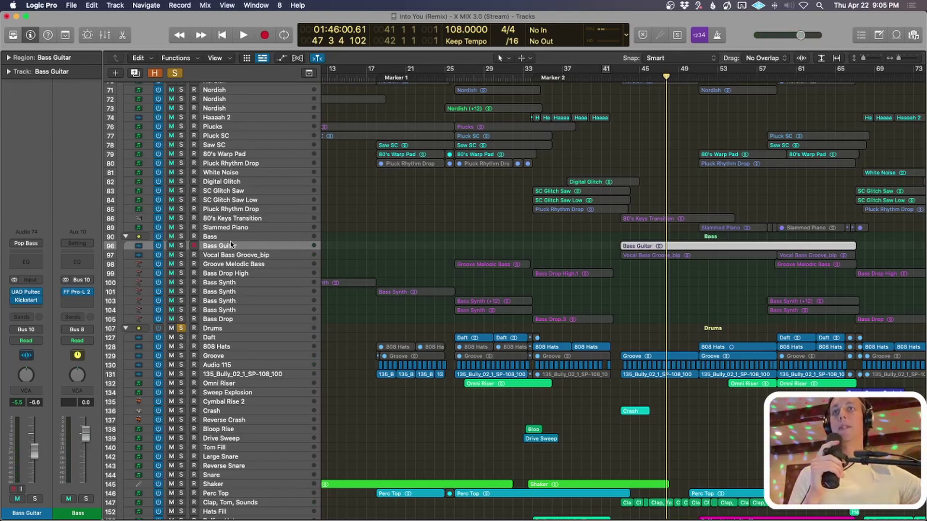
{"action": "key", "text": "s"}
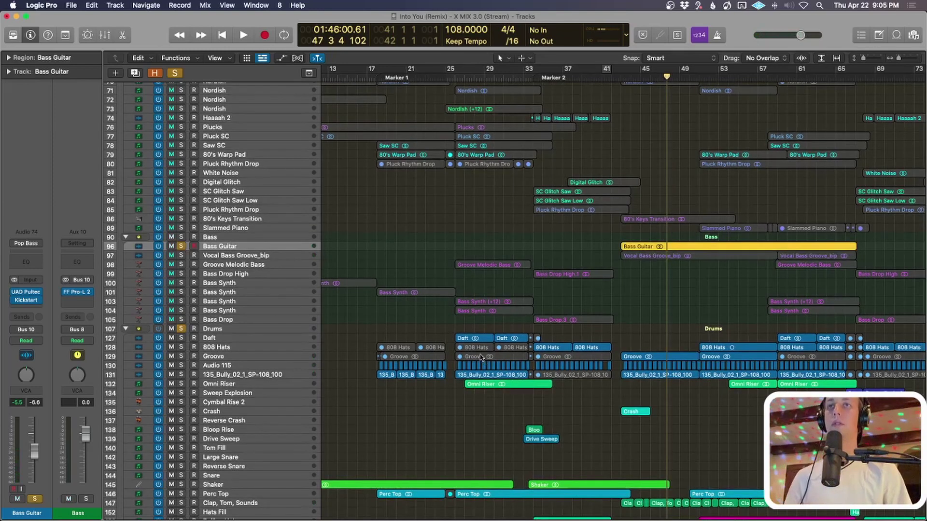
{"action": "key", "text": "super+Down"}
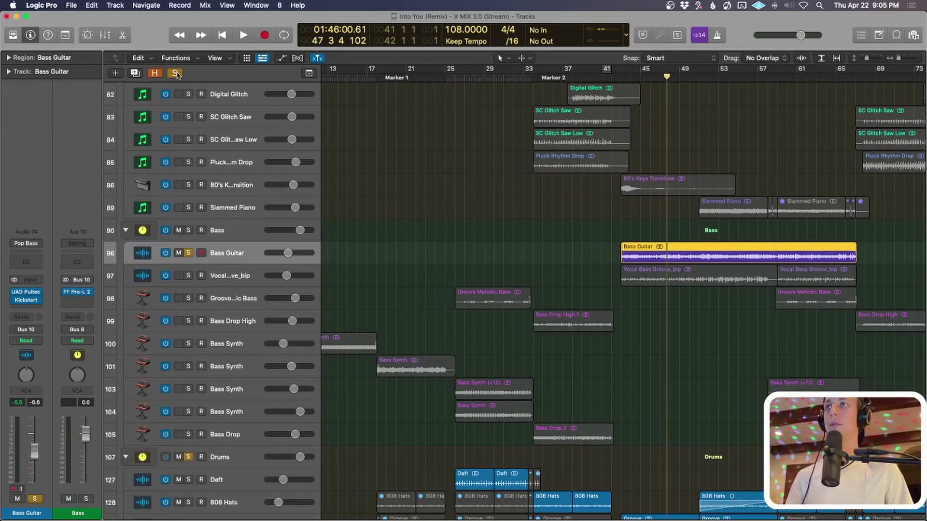
{"action": "key", "text": "shift+Home"}
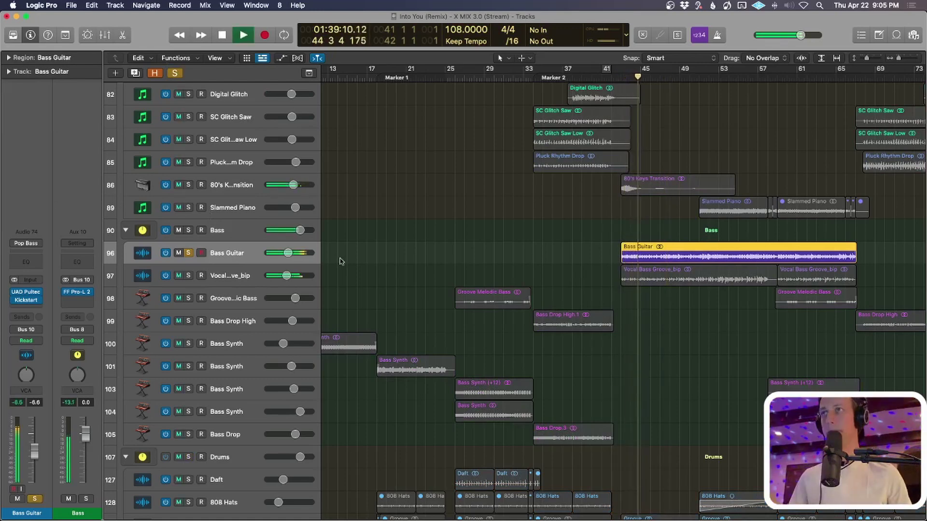
{"action": "key", "text": "super+Up"}
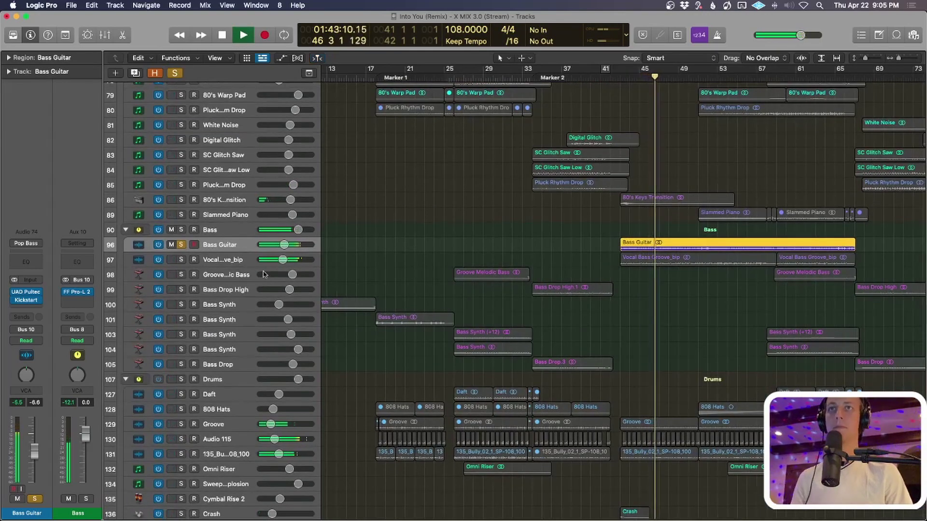
{"action": "key", "text": "space"}
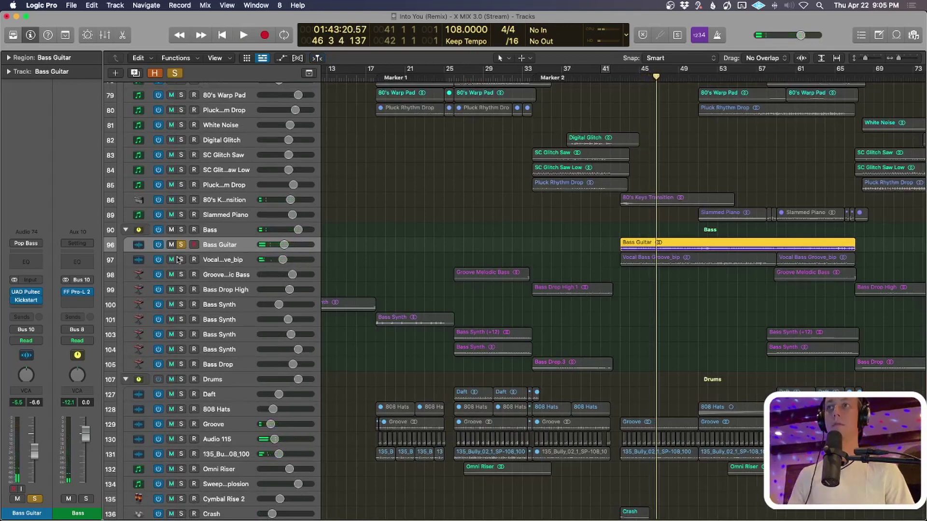
Step: Add the Drums group back to the solo, play it with the Bass Guitar from bar 43, and add Vocal Bass Groove_bip
{"action": "left_click", "coordinate": [182, 380]}
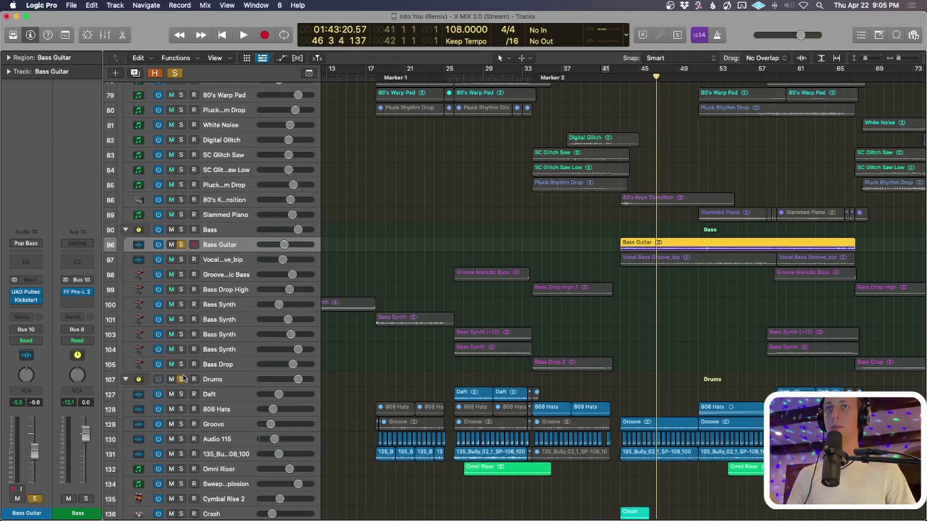
{"action": "key", "text": "shift+Return"}
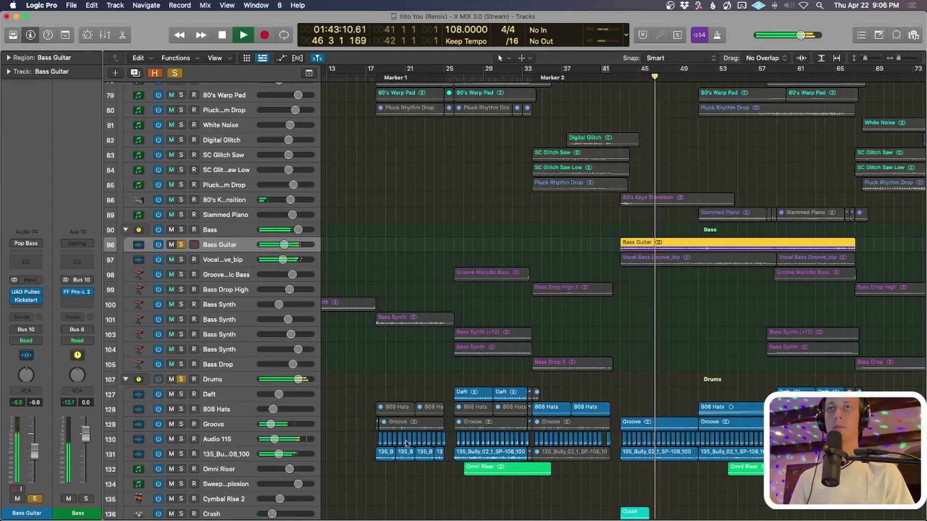
{"action": "key", "text": "space"}
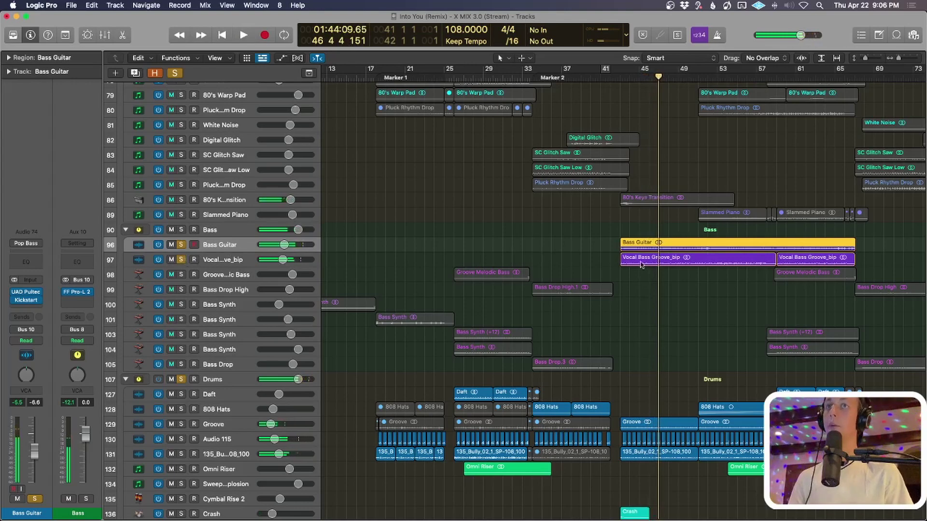
Step: Play the Vocal Bass Groove_bip region from bar 43 with the Bass Guitar unsoloed, and bring the Bass Guitar back into the solo
{"action": "left_click", "coordinate": [640, 264]}
{"action": "key", "text": "super+Down"}
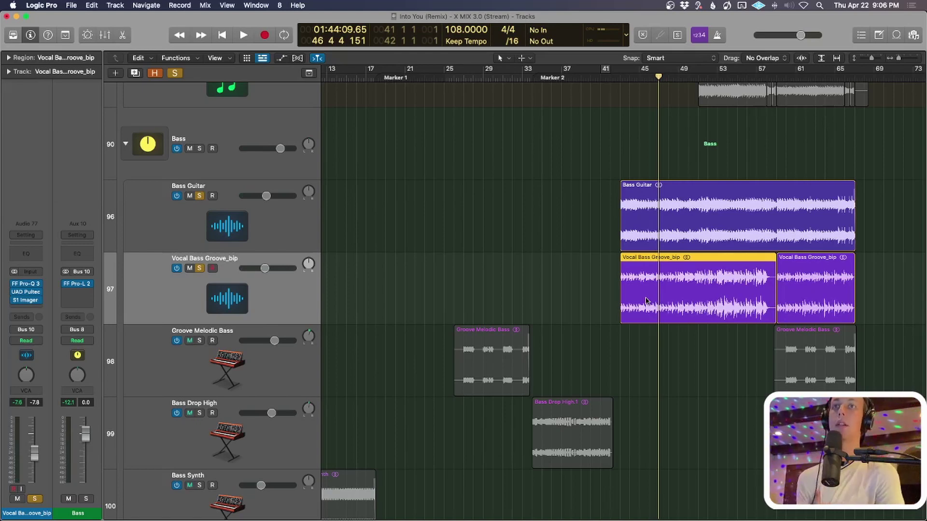
{"action": "key", "text": "shift+Return"}
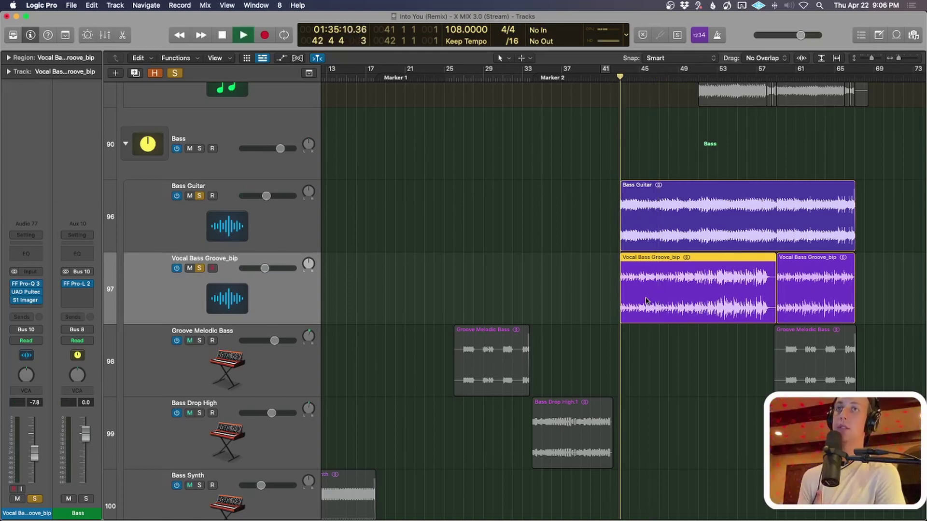
{"action": "left_click", "coordinate": [199, 195]}
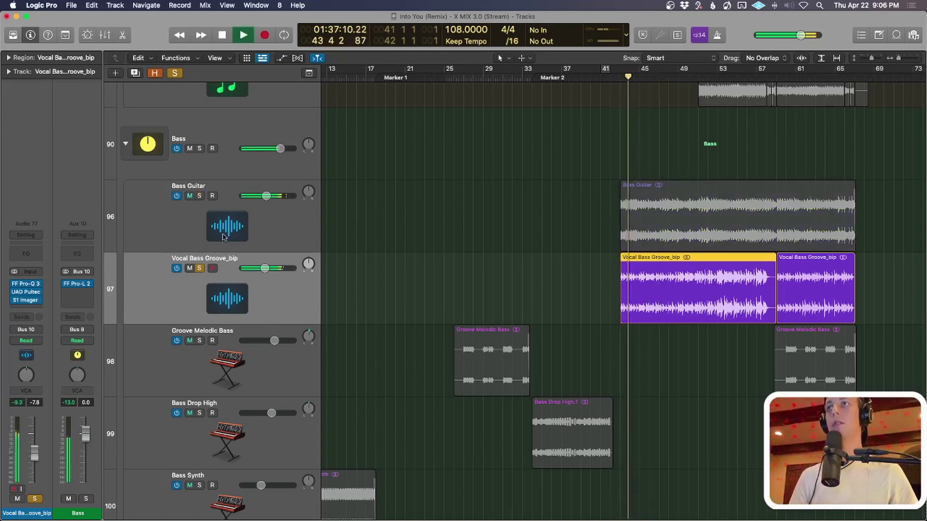
{"action": "left_click", "coordinate": [199, 196]}
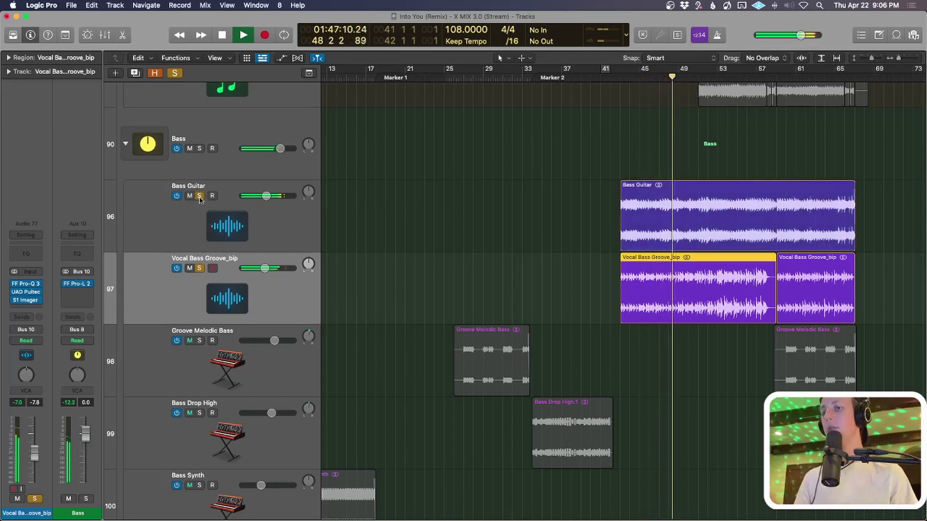
Step: Listen to both bass tracks with the Drums group while examining the drum, bass and synth layers across the arrangement
{"action": "scroll", "coordinate": [510, 234], "scroll_direction": "down", "scroll_amount": 5}
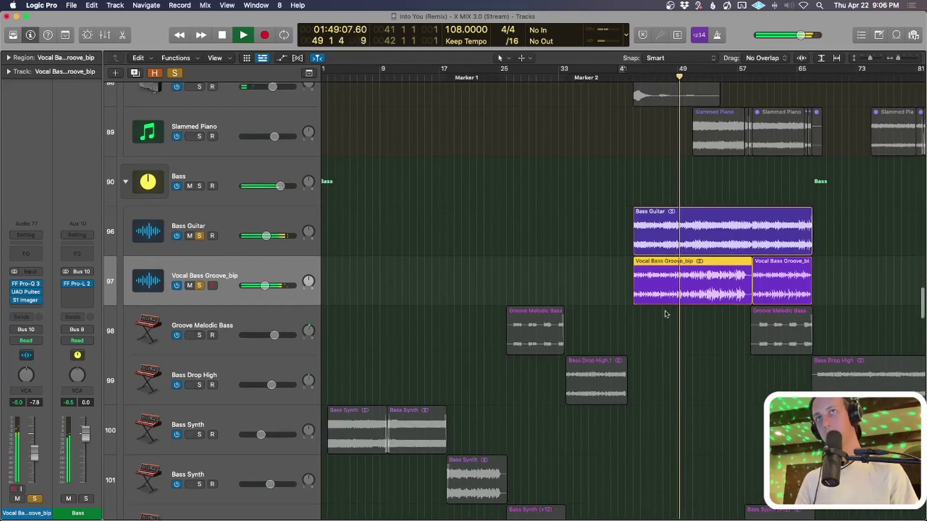
{"action": "scroll", "coordinate": [665, 314], "scroll_direction": "down", "scroll_amount": 5}
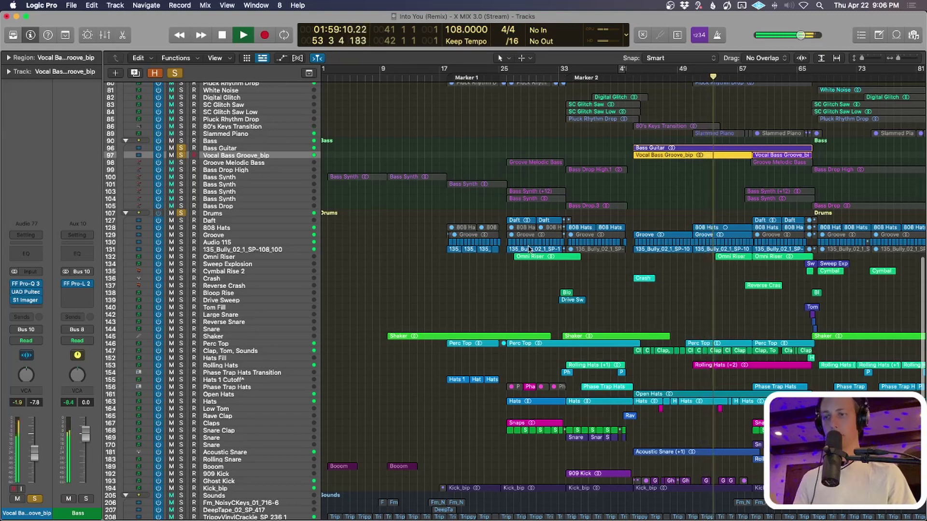
{"action": "scroll", "coordinate": [581, 257], "scroll_direction": "up", "scroll_amount": 4}
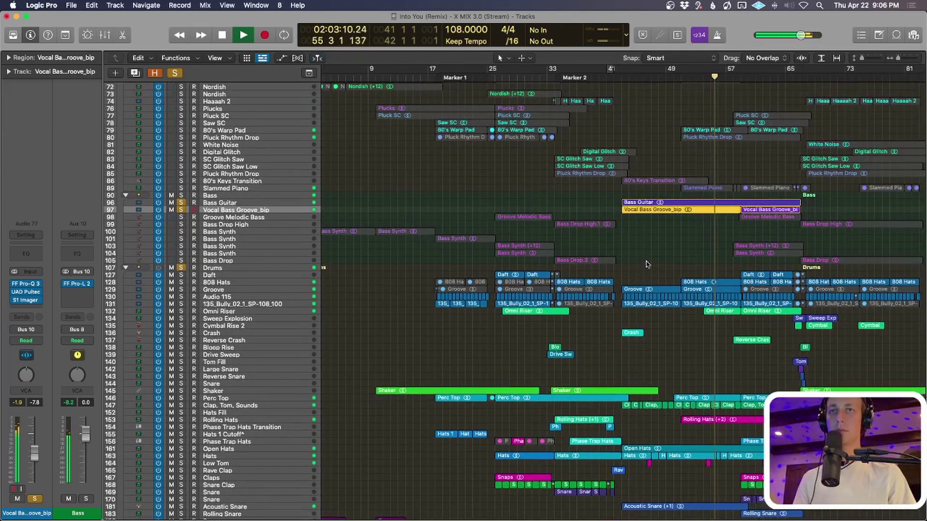
{"action": "scroll", "coordinate": [647, 264], "scroll_direction": "up", "scroll_amount": 4}
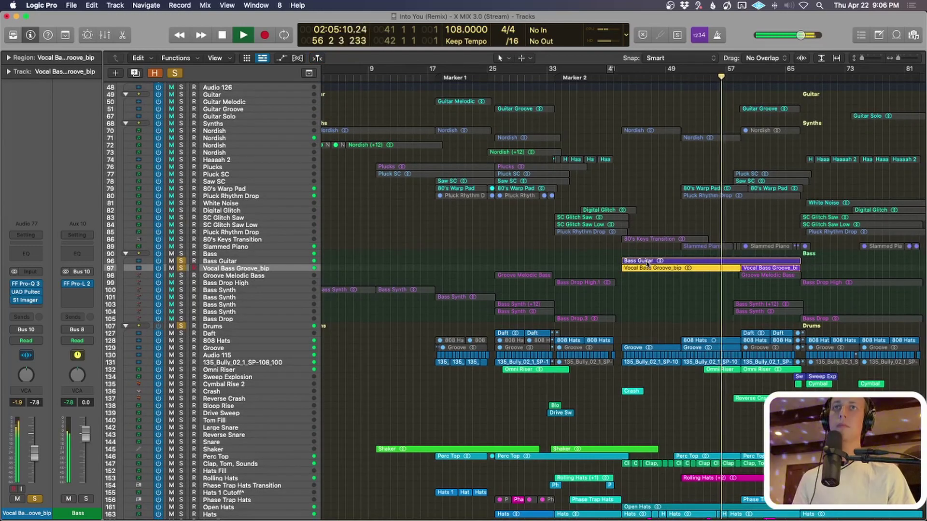